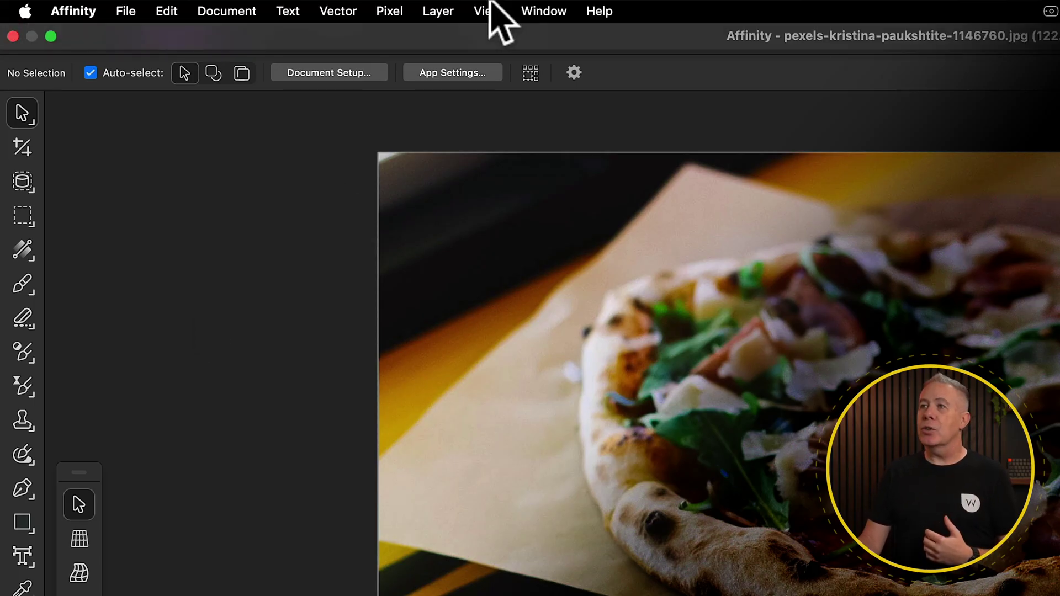
# - Show the Macro panel from the Window menu beside the open pizza photo
pyautogui.click(541, 12)
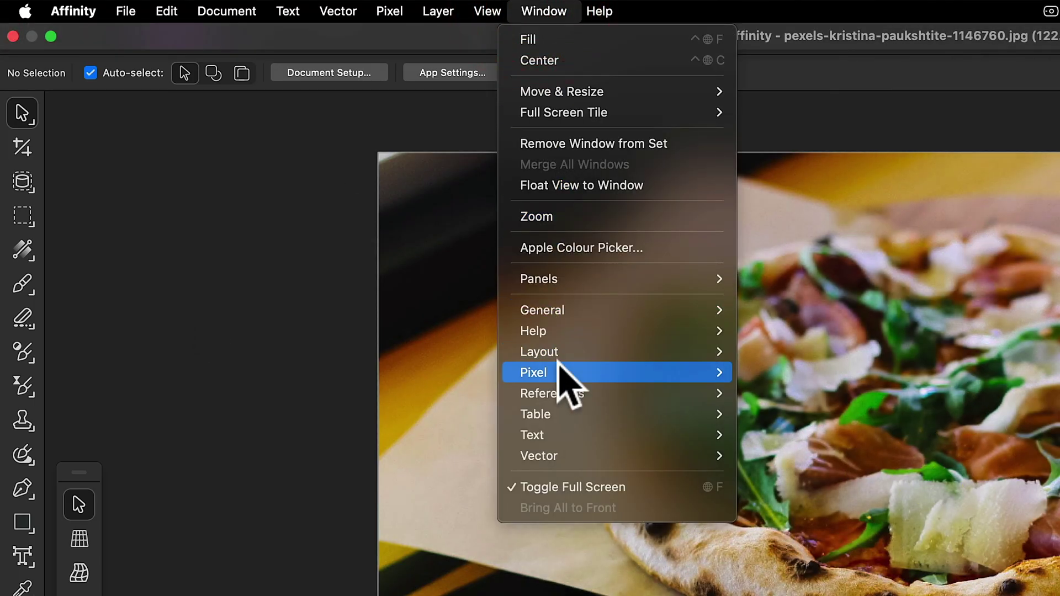
pyautogui.moveTo(558, 370)
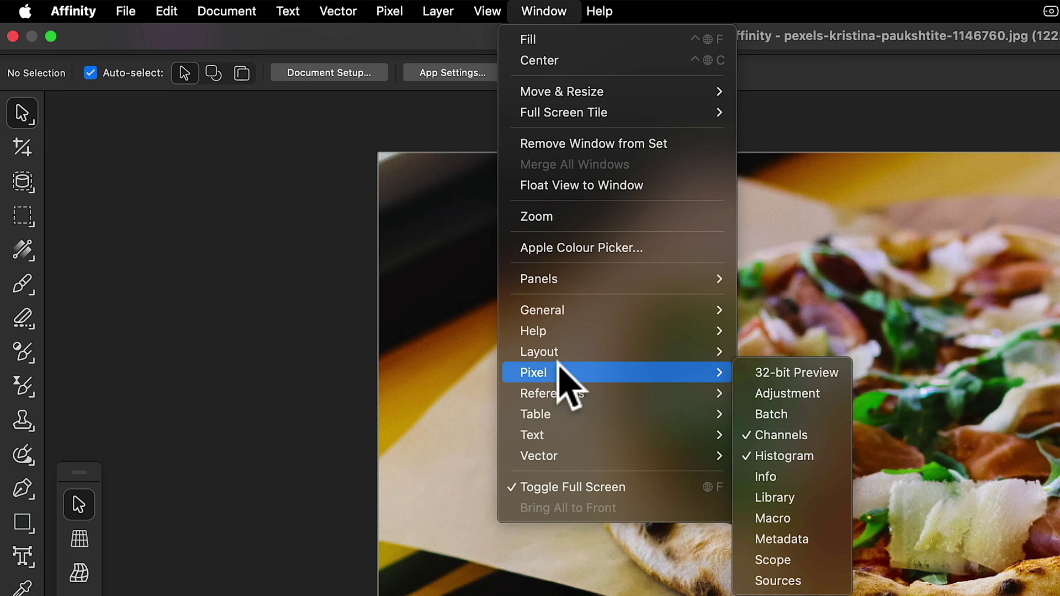
pyautogui.click(791, 512)
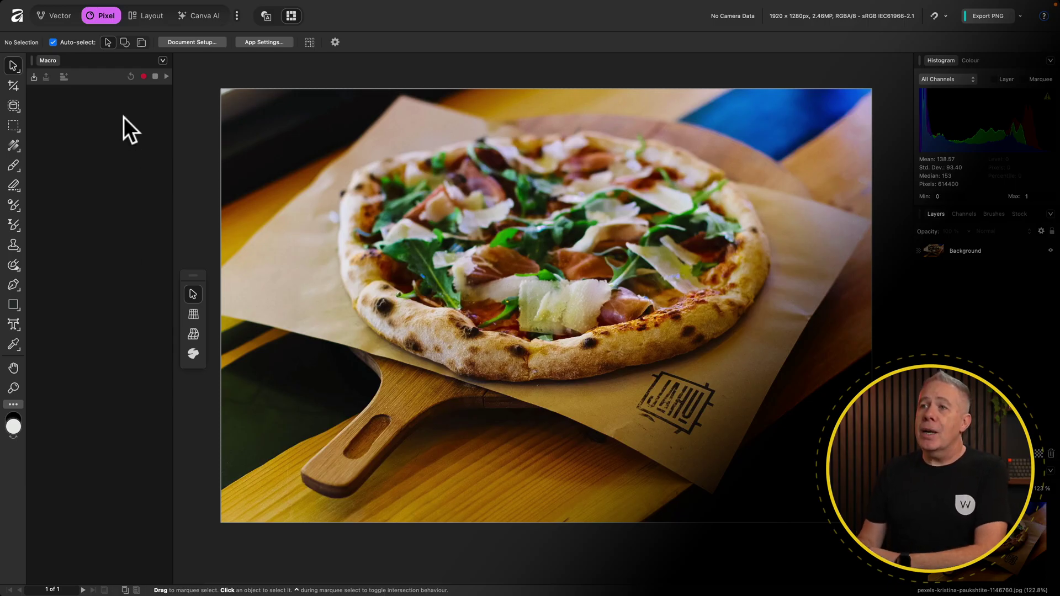
# - Start recording a new macro and add a Curves adjustment to the photo
pyautogui.click(144, 77)
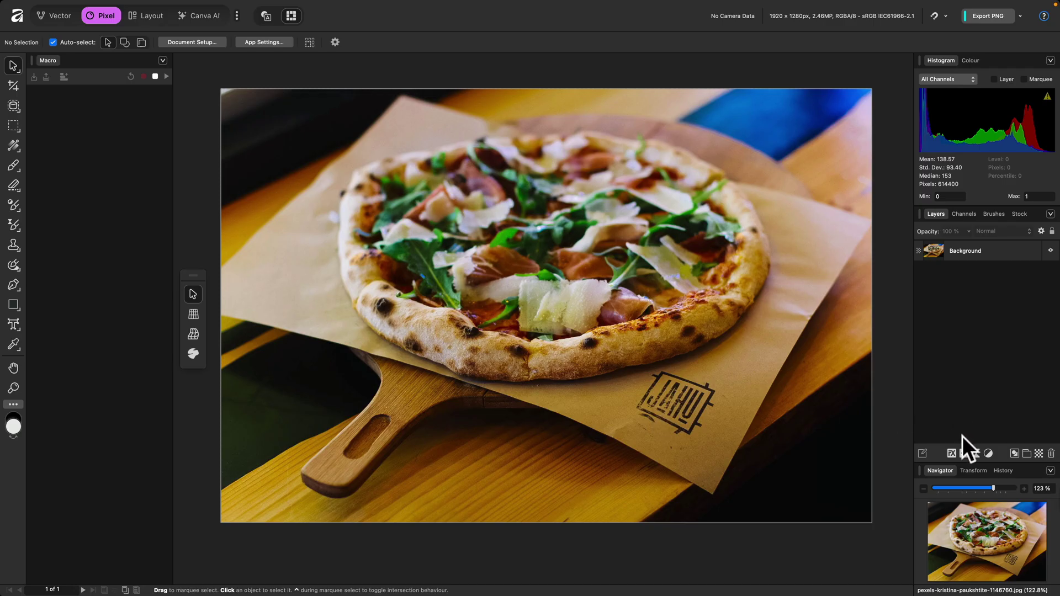
pyautogui.click(989, 453)
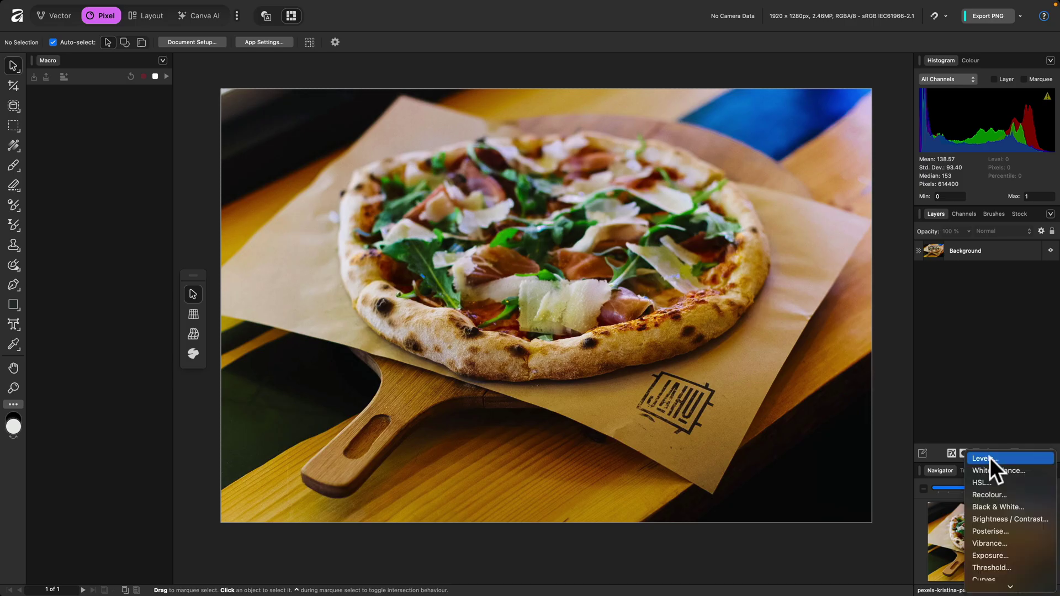
pyautogui.scroll(-3, 970, 559)
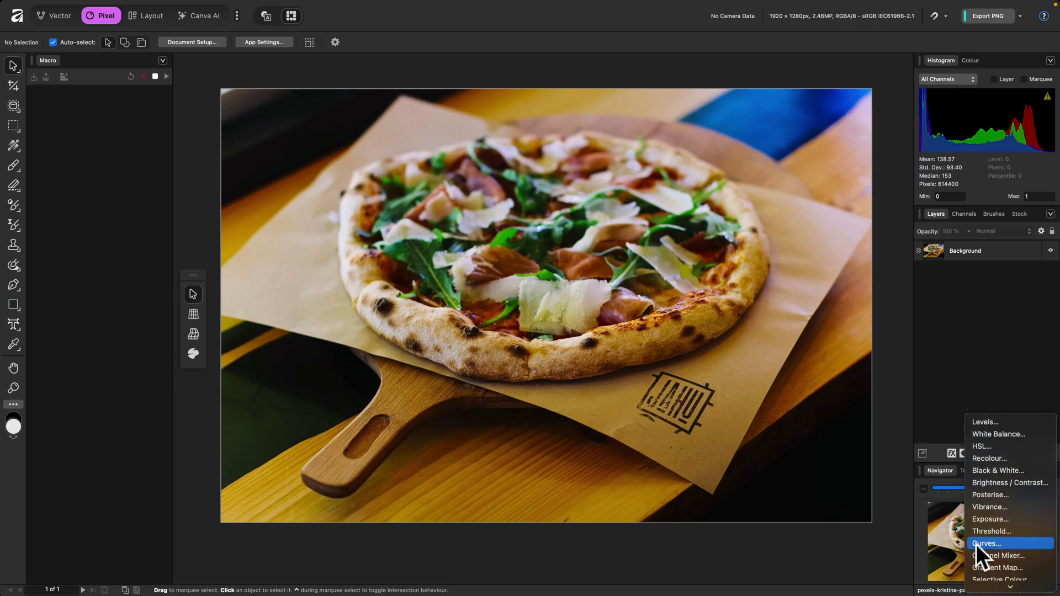
pyautogui.click(976, 545)
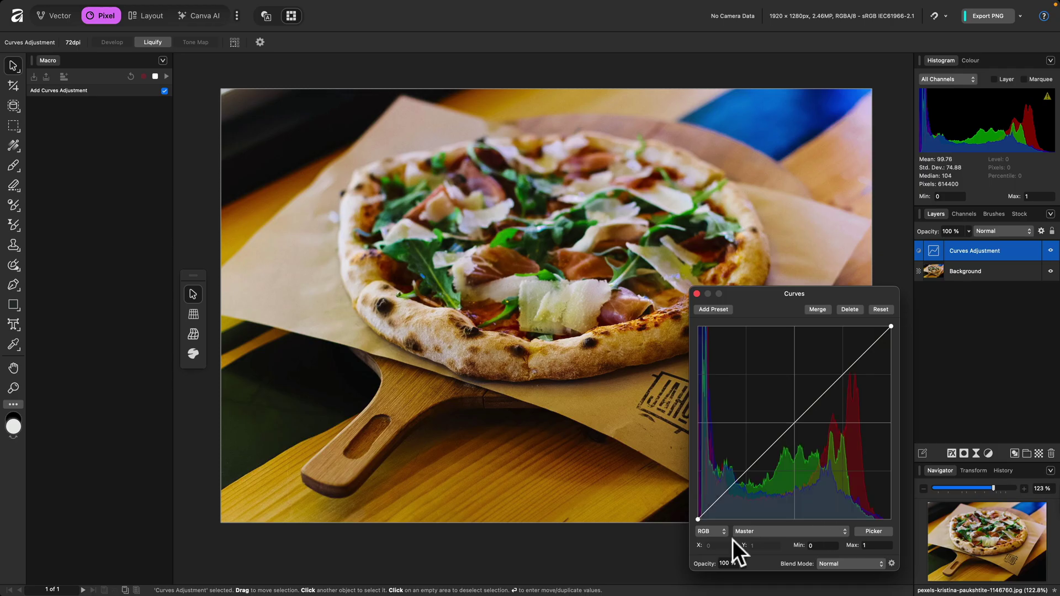
# - Lift the curve's black point and add midtone and shadow points for a faded look
pyautogui.moveTo(697, 519); pyautogui.dragTo(728, 486)
pyautogui.moveTo(821, 407); pyautogui.dragTo(817, 400)
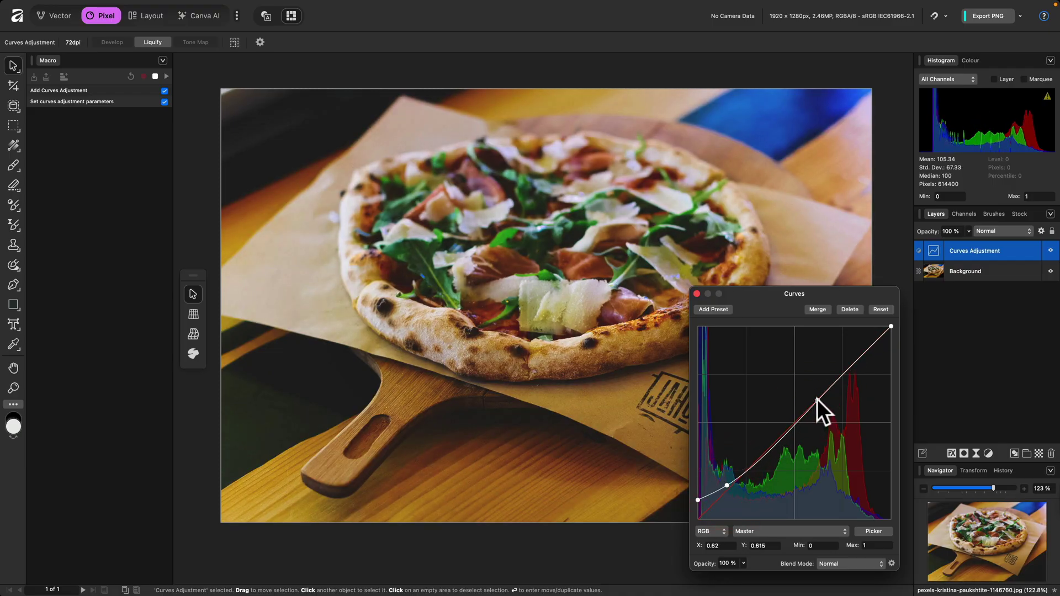
pyautogui.click(698, 497)
pyautogui.moveTo(721, 486); pyautogui.dragTo(726, 487)
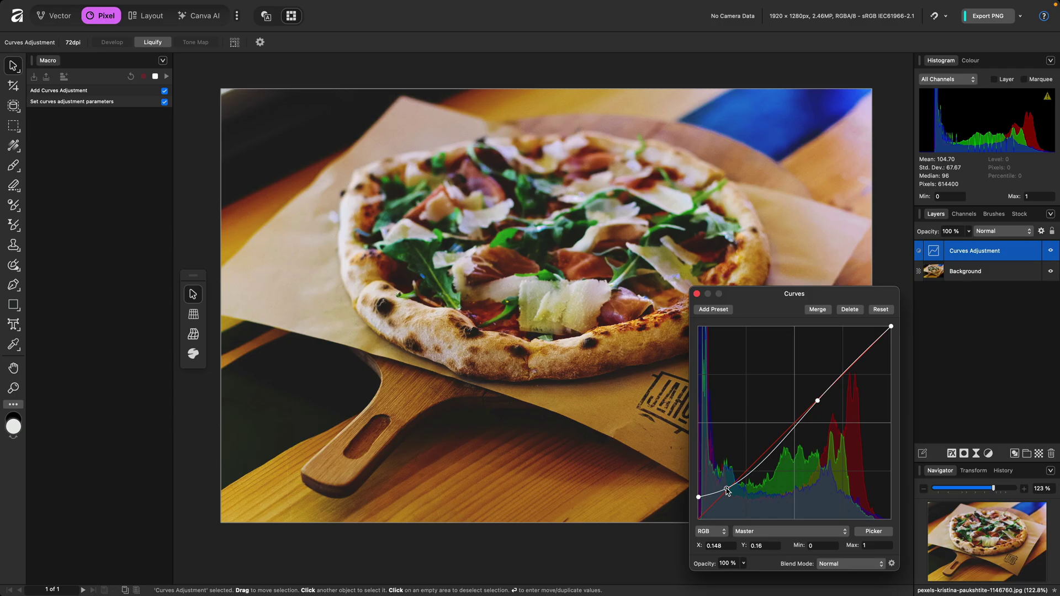
pyautogui.click(696, 293)
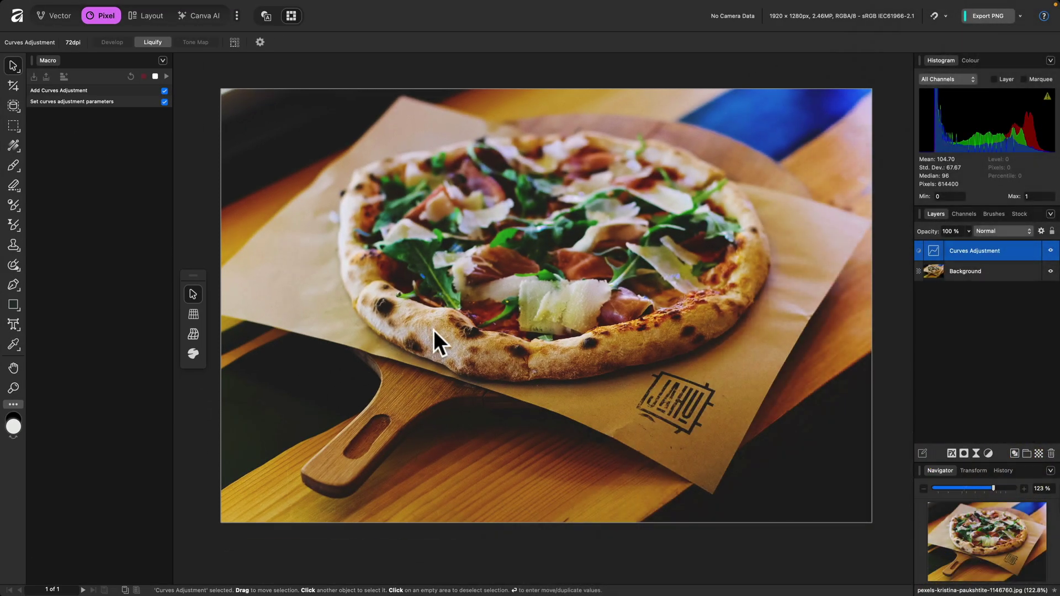
# - Add a Live Vignette with exposure -4, hardness 52%, scale 116% and shape 76%
pyautogui.click(976, 452)
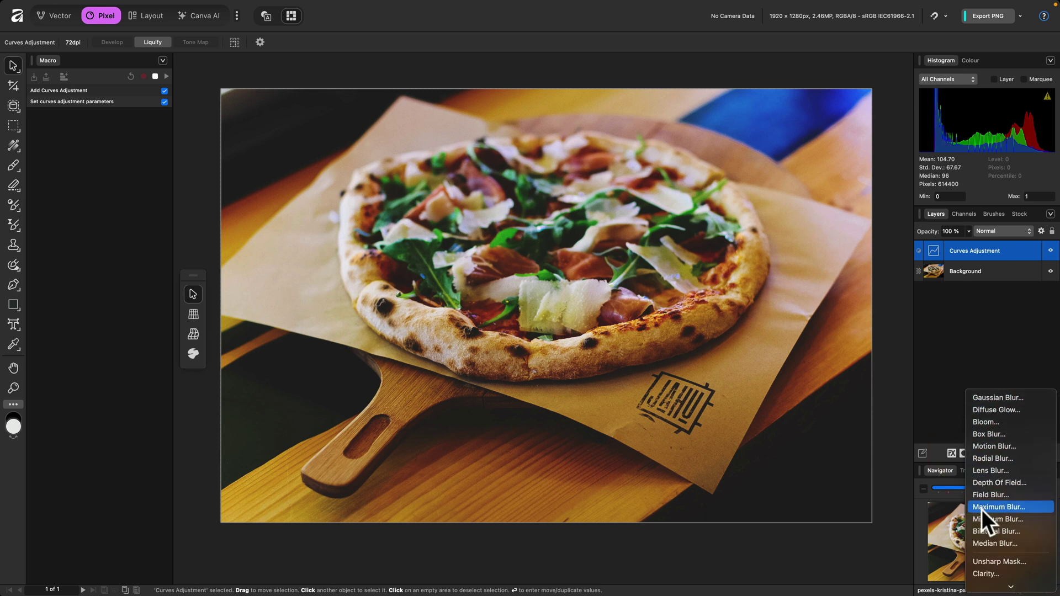
pyautogui.scroll(-10, 982, 509)
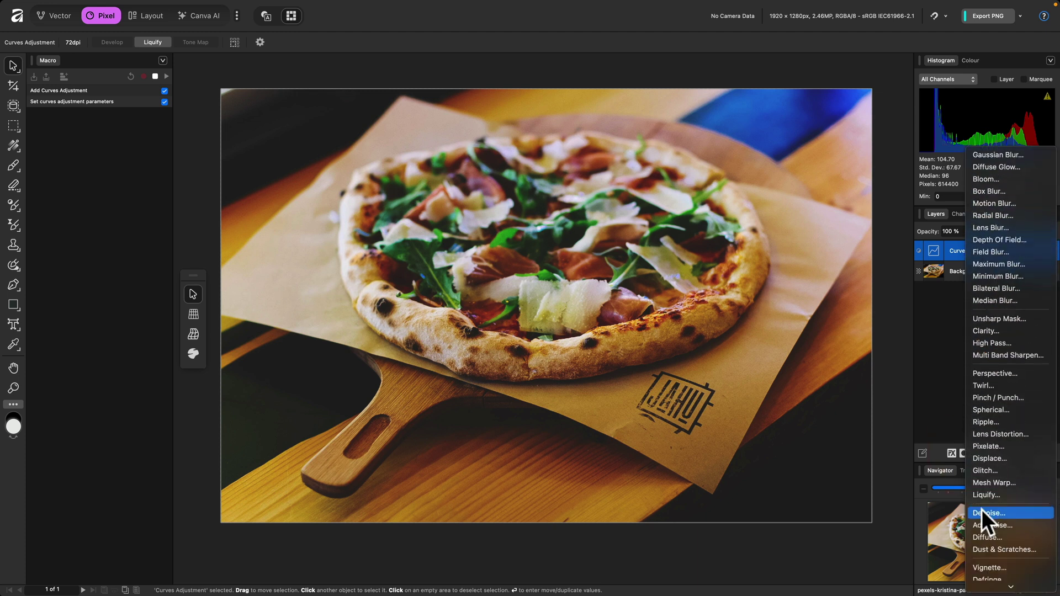
pyautogui.click(985, 528)
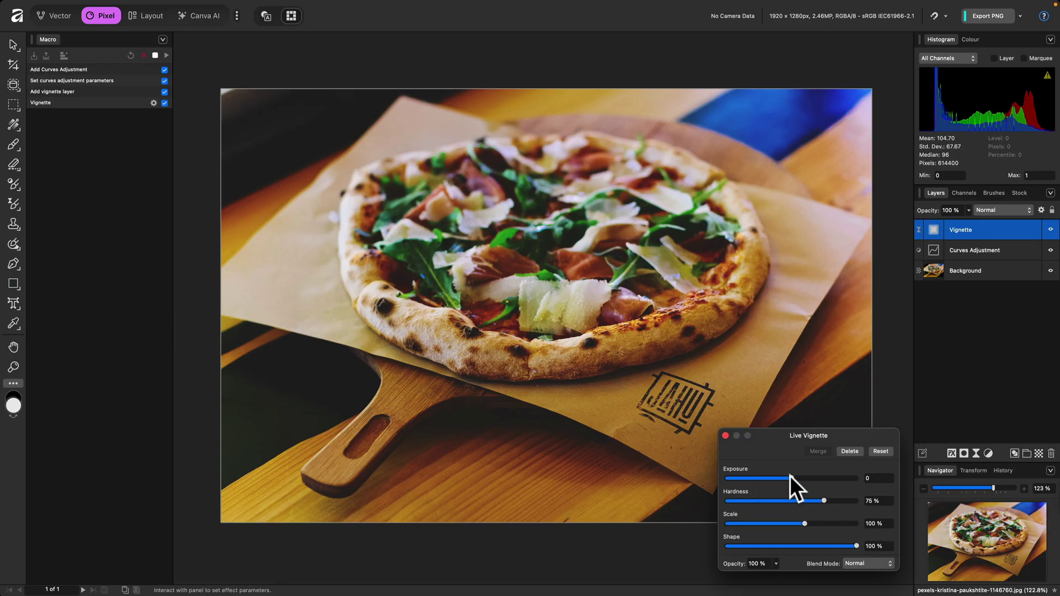
pyautogui.moveTo(792, 476); pyautogui.dragTo(723, 482)
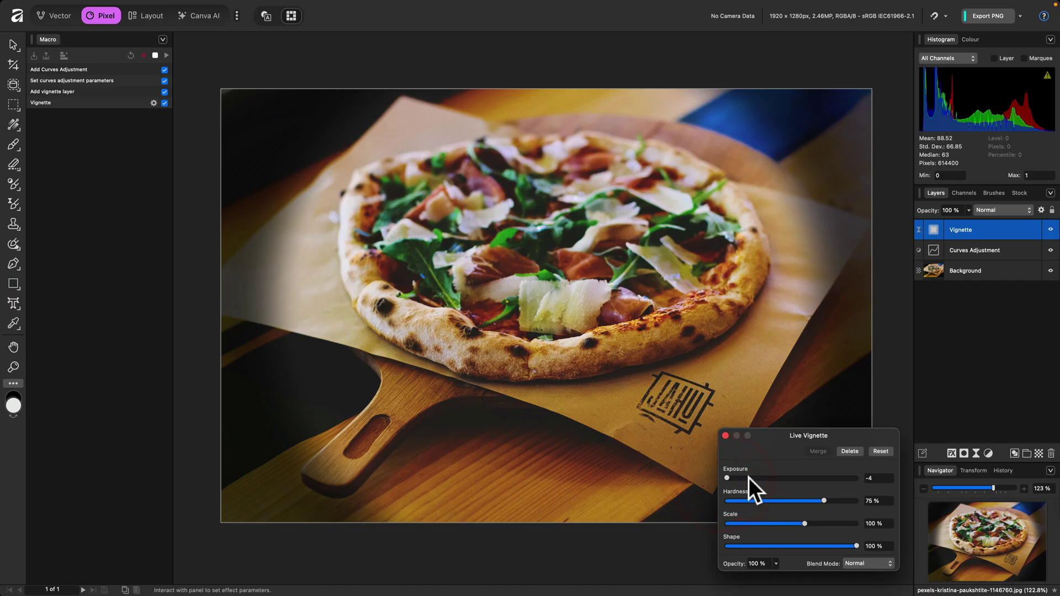
pyautogui.moveTo(824, 499); pyautogui.dragTo(852, 499)
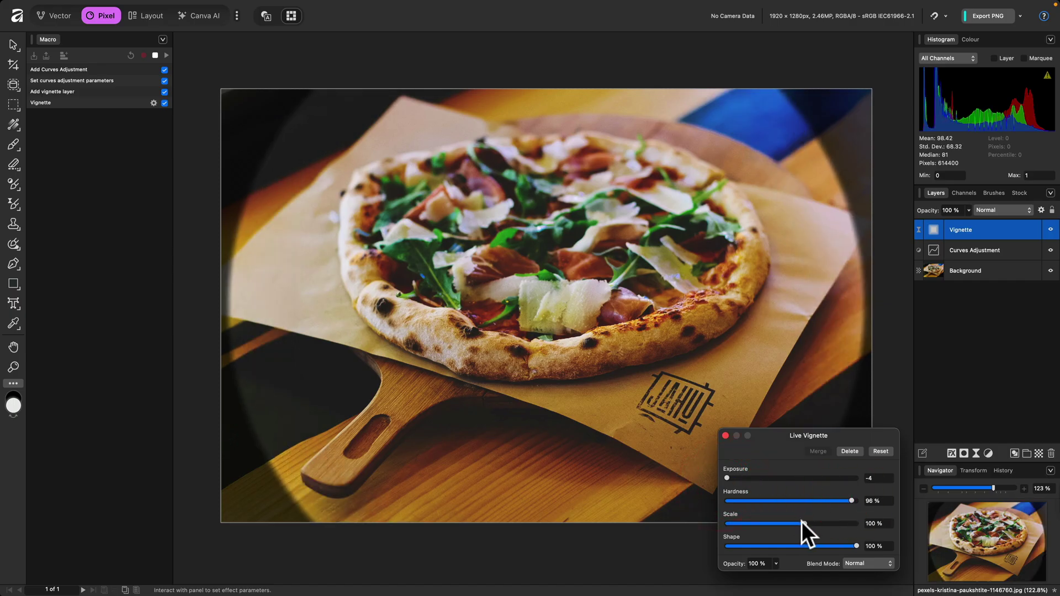
pyautogui.moveTo(802, 522); pyautogui.dragTo(793, 521)
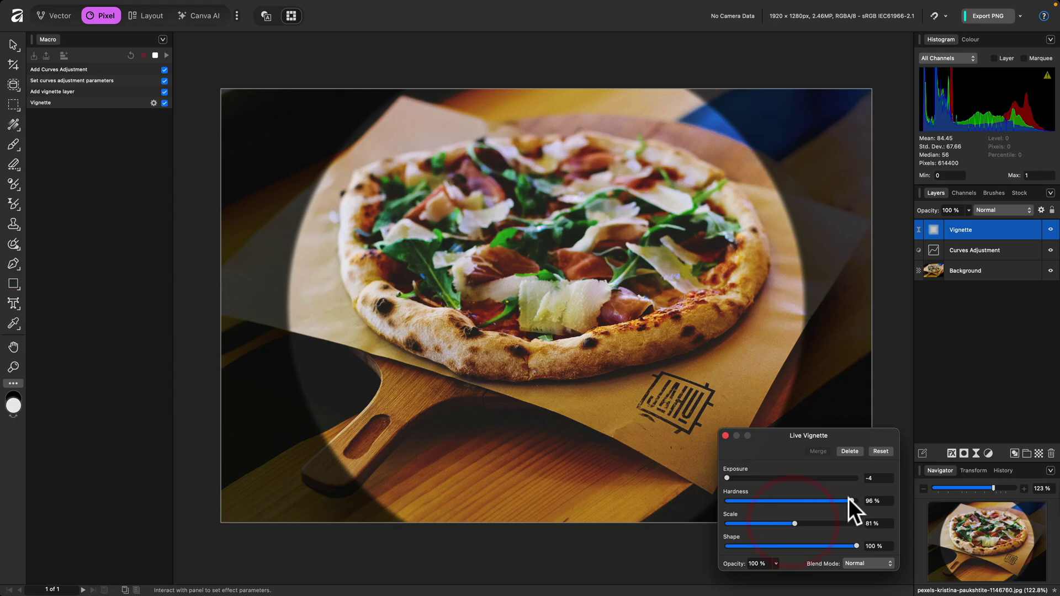
pyautogui.moveTo(856, 546); pyautogui.dragTo(826, 564)
pyautogui.moveTo(852, 500); pyautogui.dragTo(807, 522)
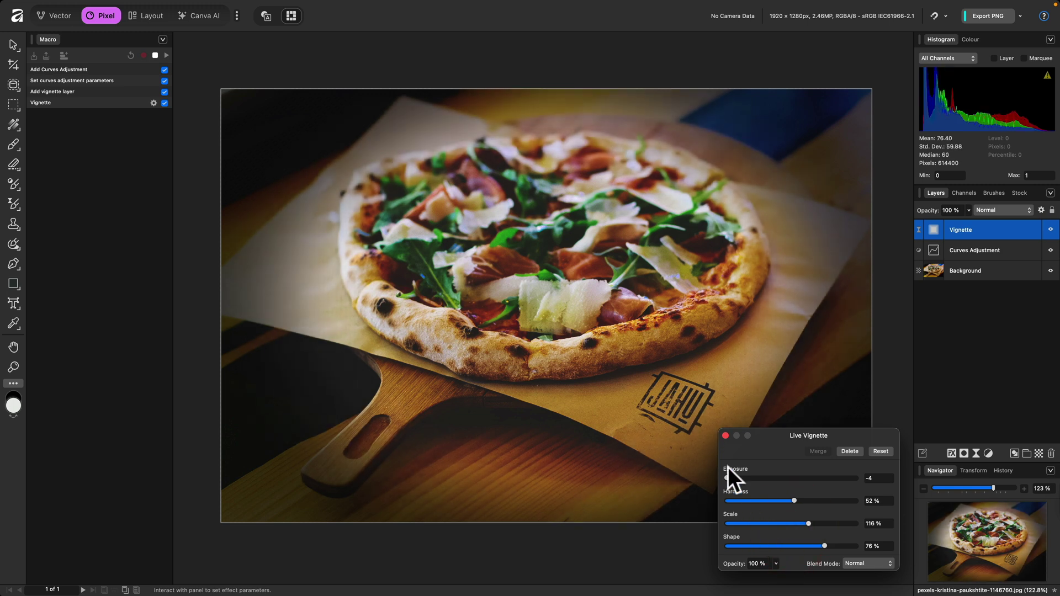
# - Add a Vibrance adjustment with 39% vibrance and -12% saturation, then stop recording
pyautogui.click(726, 436)
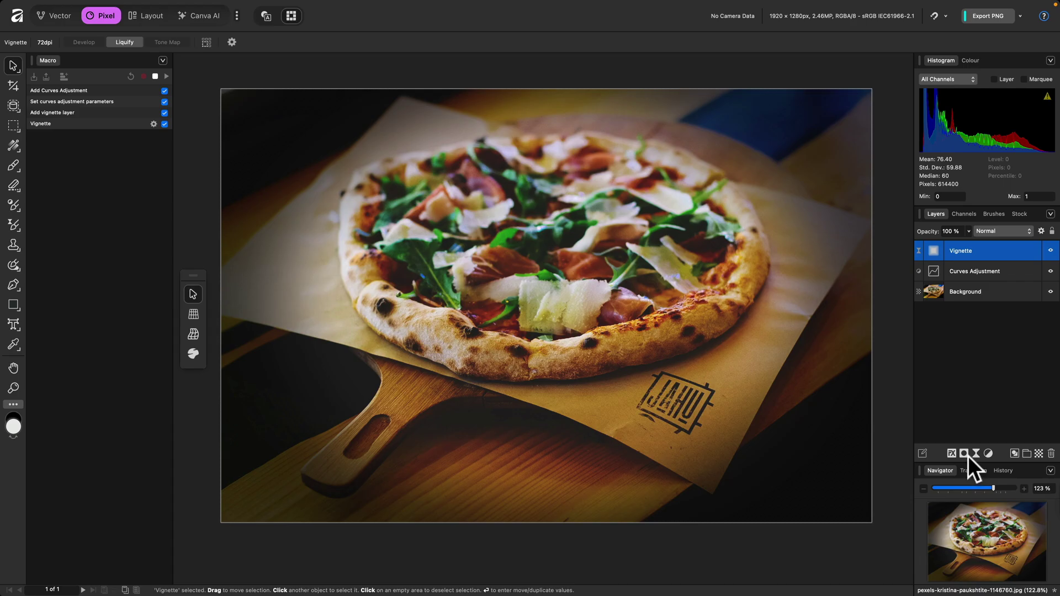
pyautogui.click(988, 452)
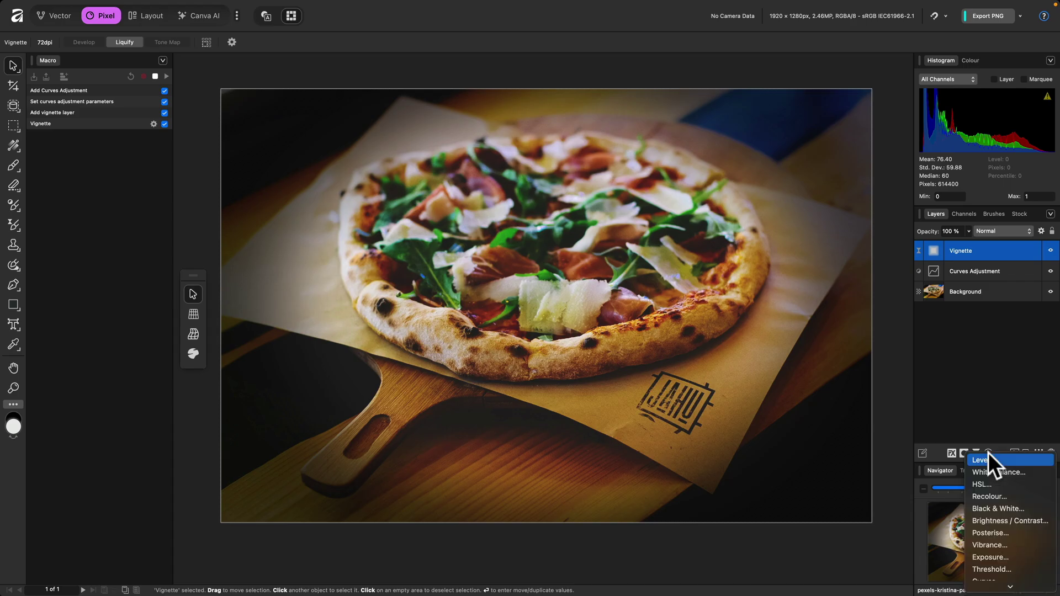
pyautogui.click(995, 541)
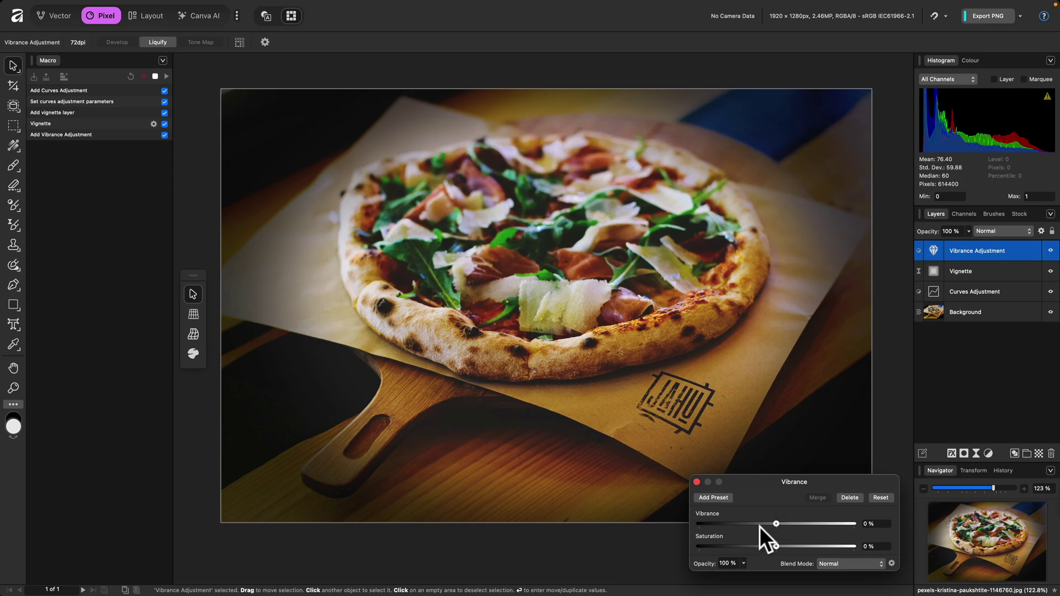
pyautogui.moveTo(777, 545); pyautogui.dragTo(807, 522)
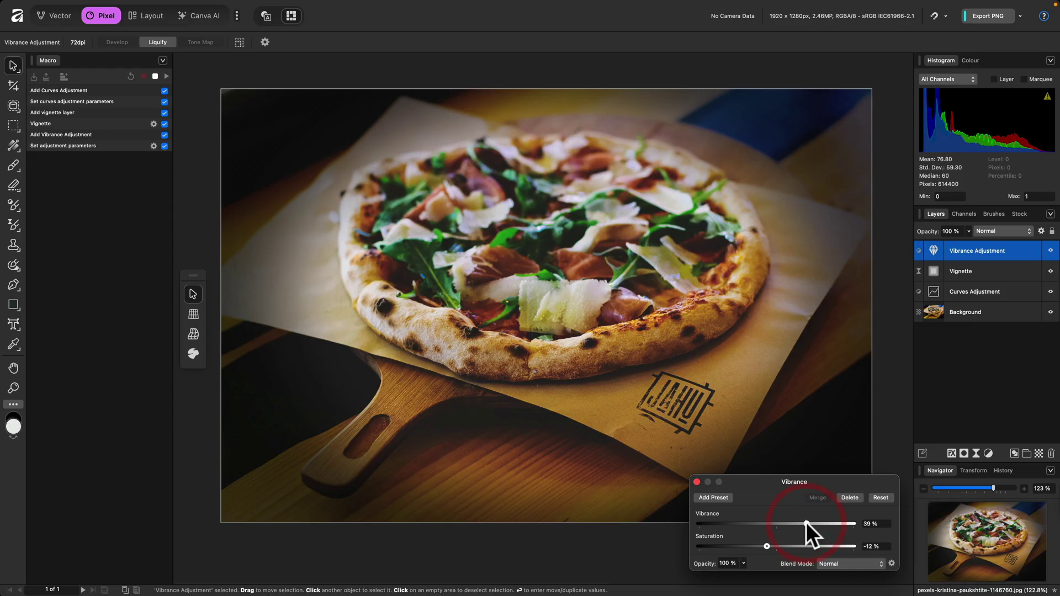
pyautogui.click(697, 482)
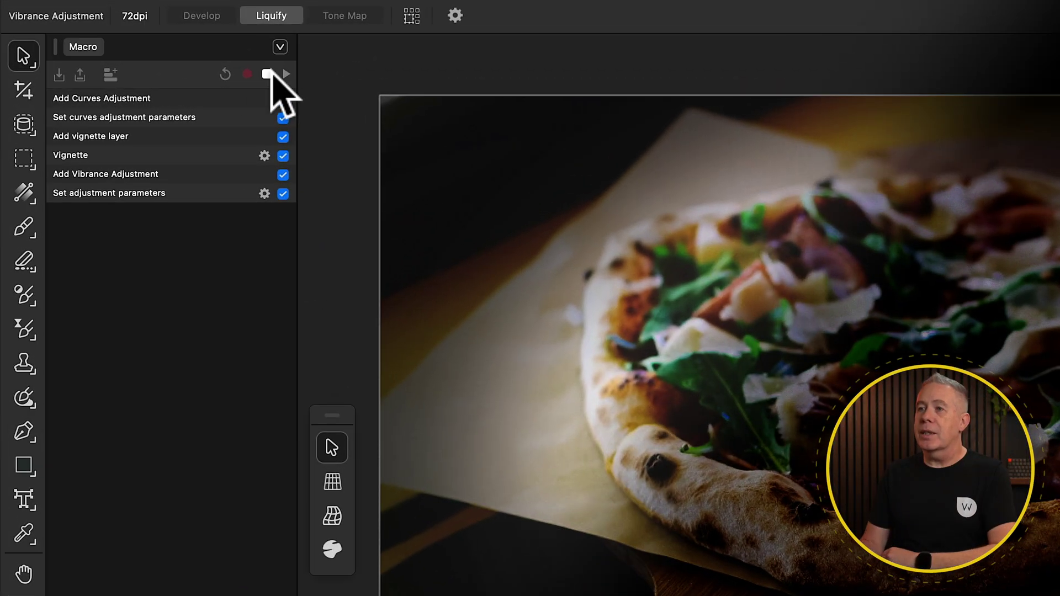
pyautogui.click(267, 74)
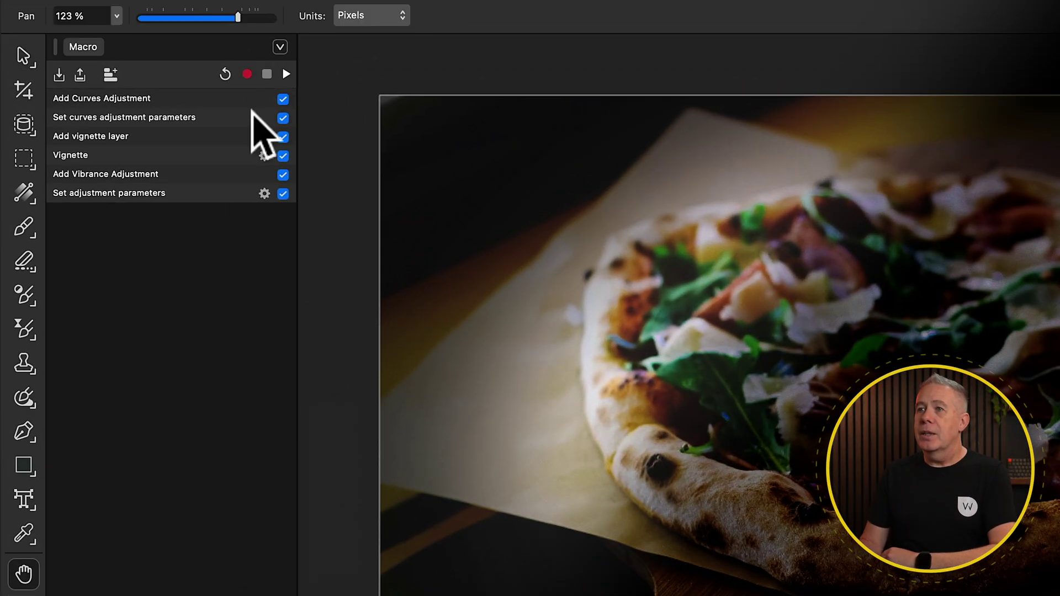
# - Toggle the curves parameters step off and back on, then view the Vignette step's settings
pyautogui.click(283, 118)
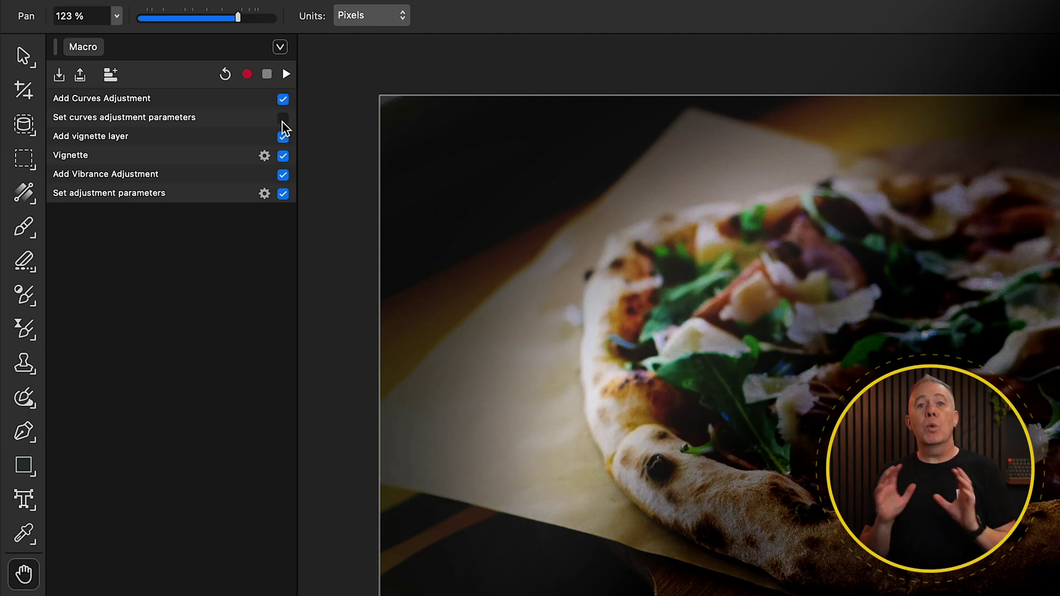
pyautogui.click(283, 118)
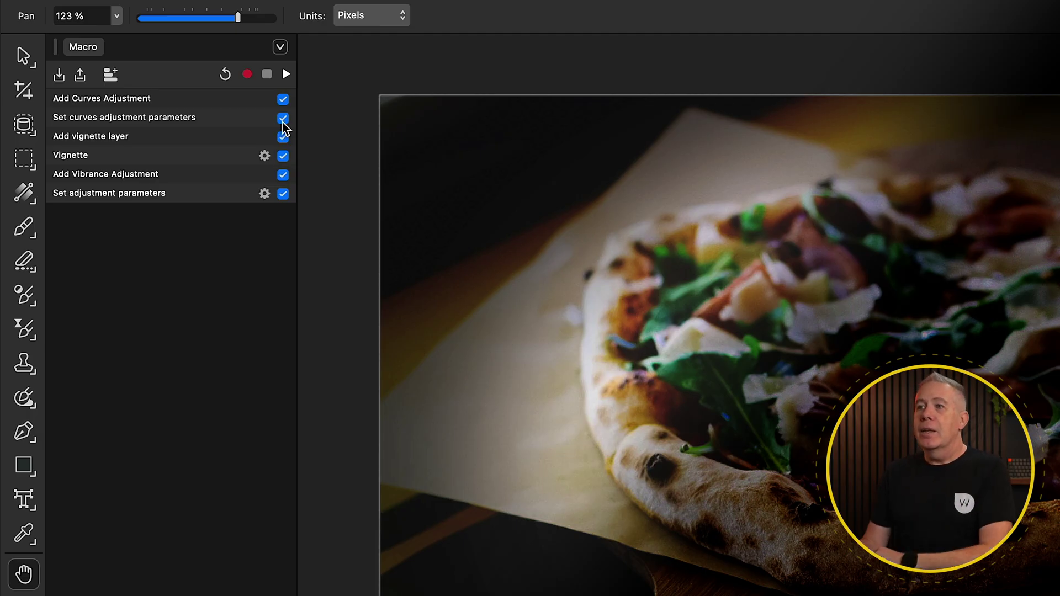
pyautogui.click(265, 156)
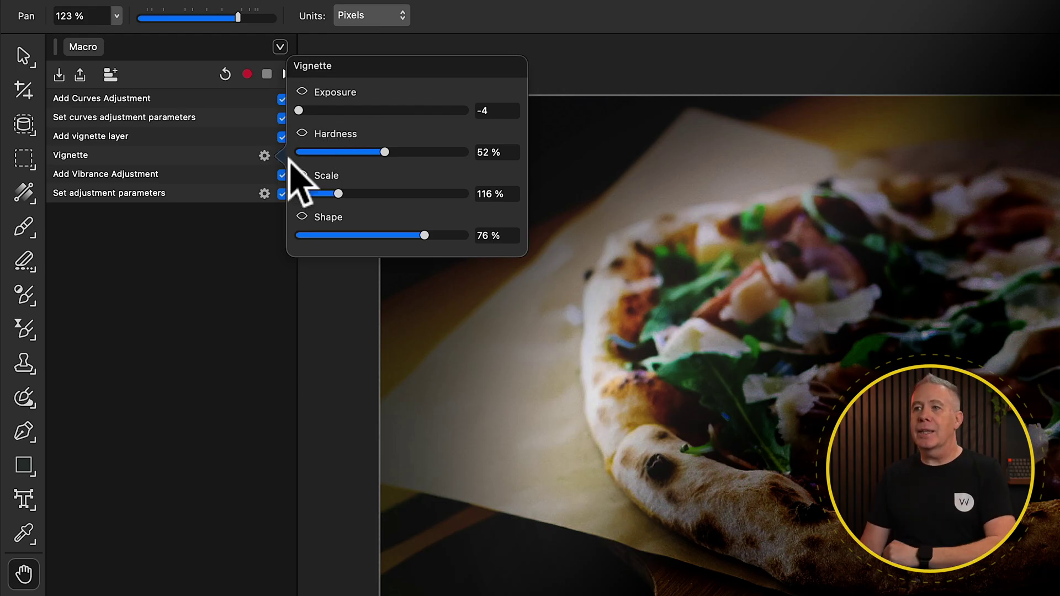
# - Raise the recorded Vibrance step's saturation to 69% and begin adding the macro to the Library
pyautogui.click(225, 231)
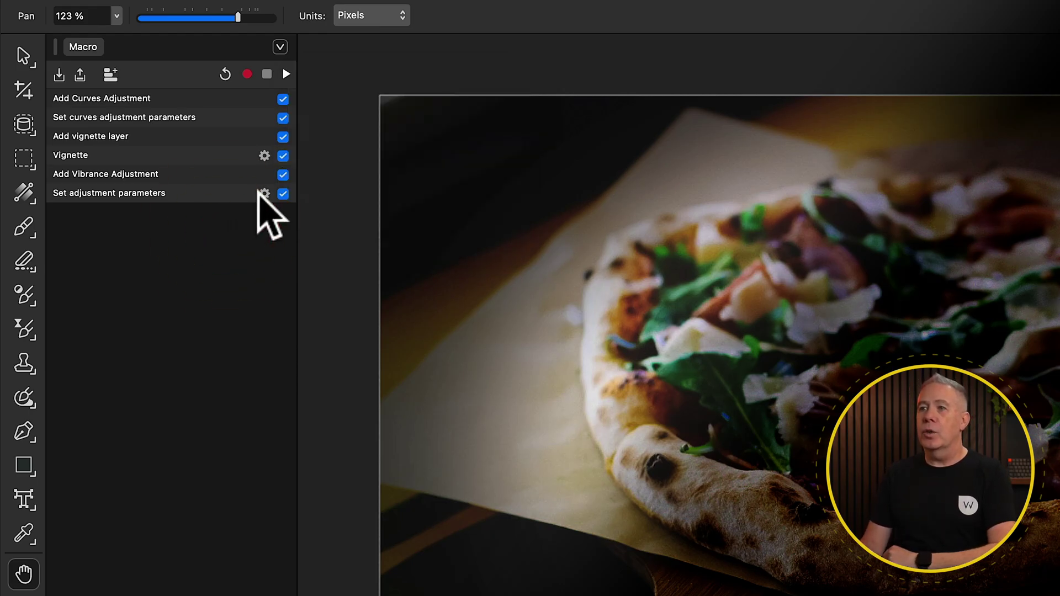
pyautogui.click(265, 193)
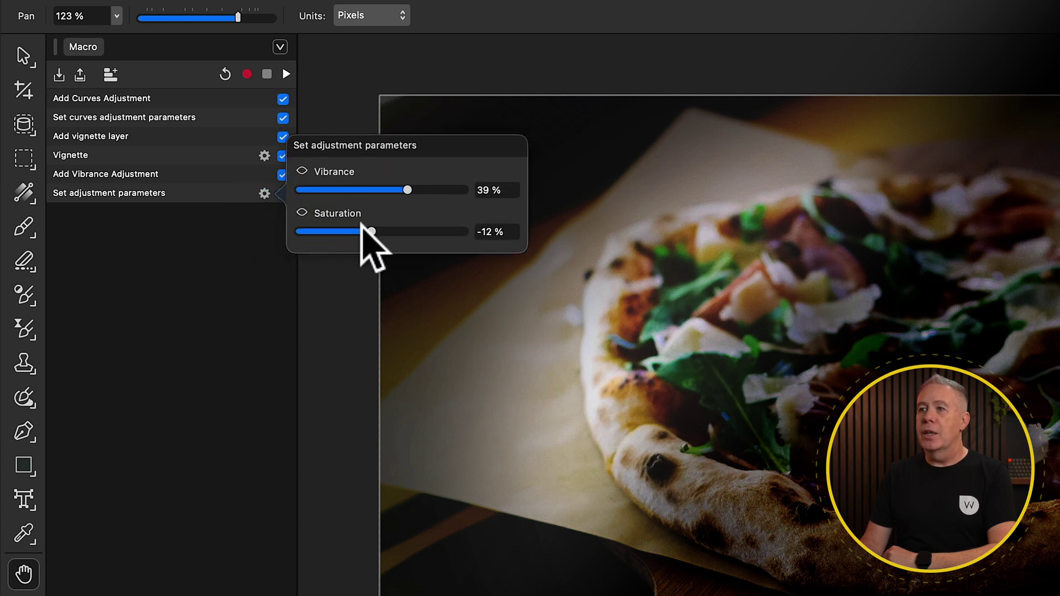
pyautogui.moveTo(370, 231); pyautogui.dragTo(446, 232)
pyautogui.click(166, 390)
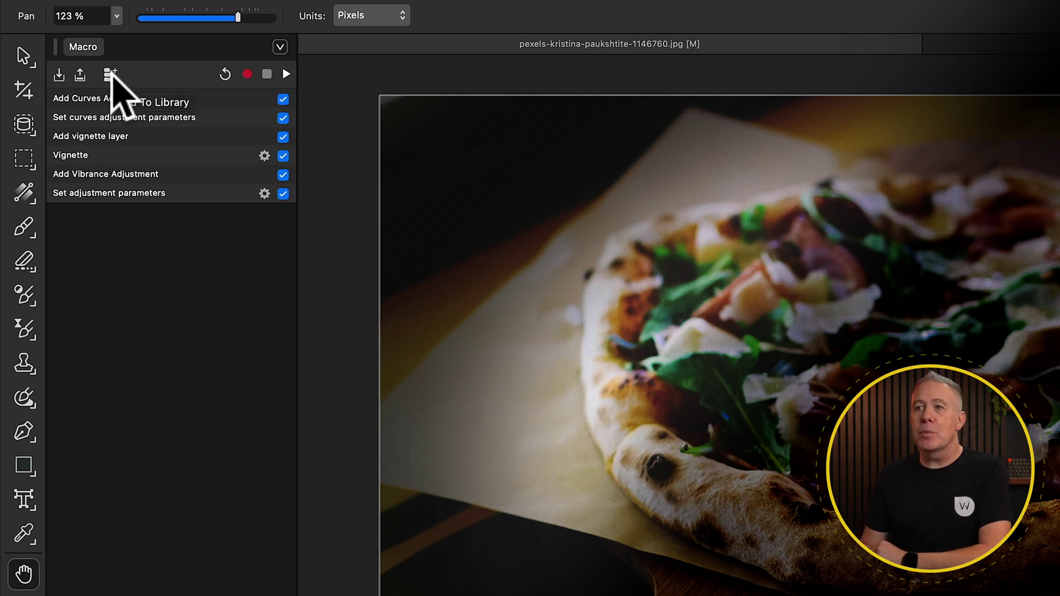
pyautogui.click(111, 73)
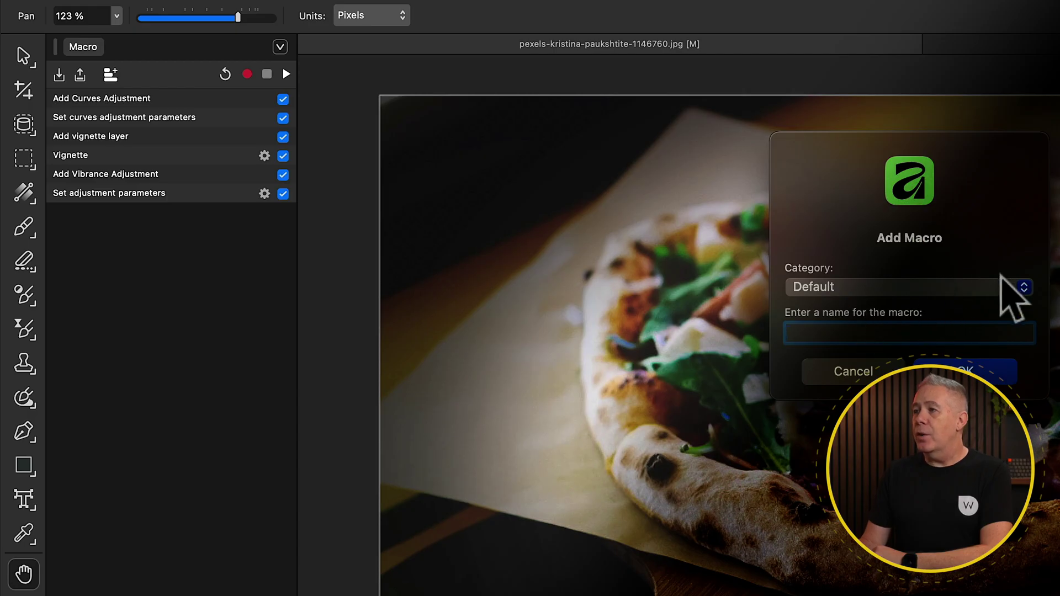
# - Save the macro to the Library as 'Crushed Style' and run it on the spaghetti photo
pyautogui.write('Crushed Style')
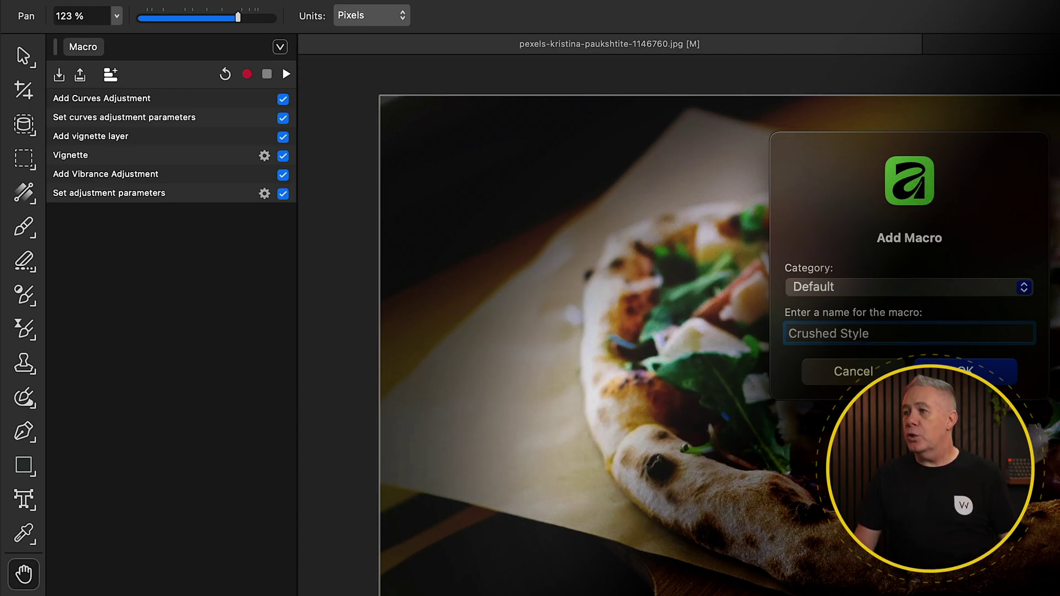
pyautogui.click(1007, 369)
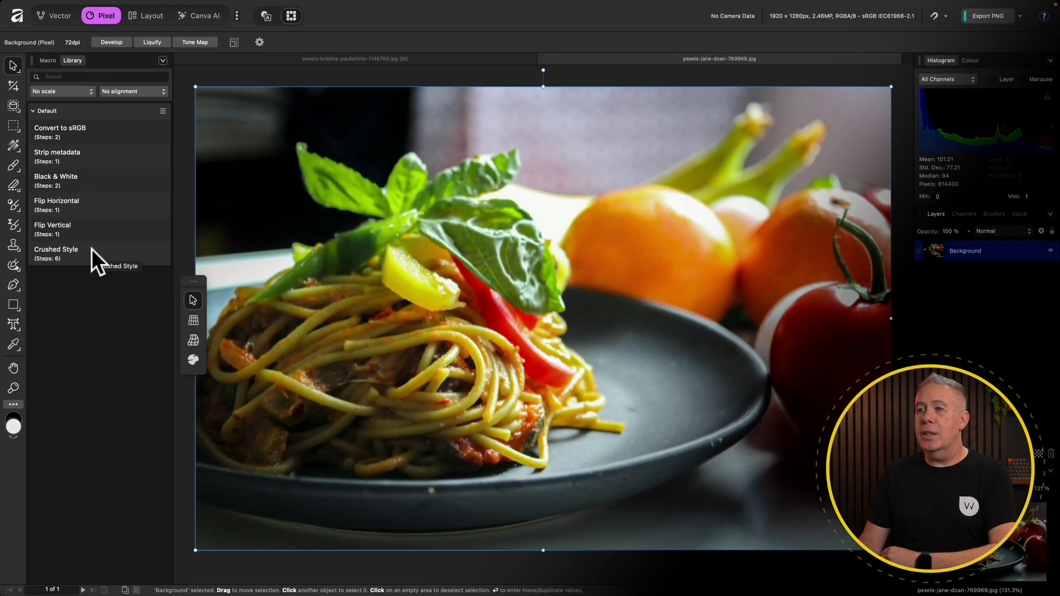
pyautogui.click(91, 249)
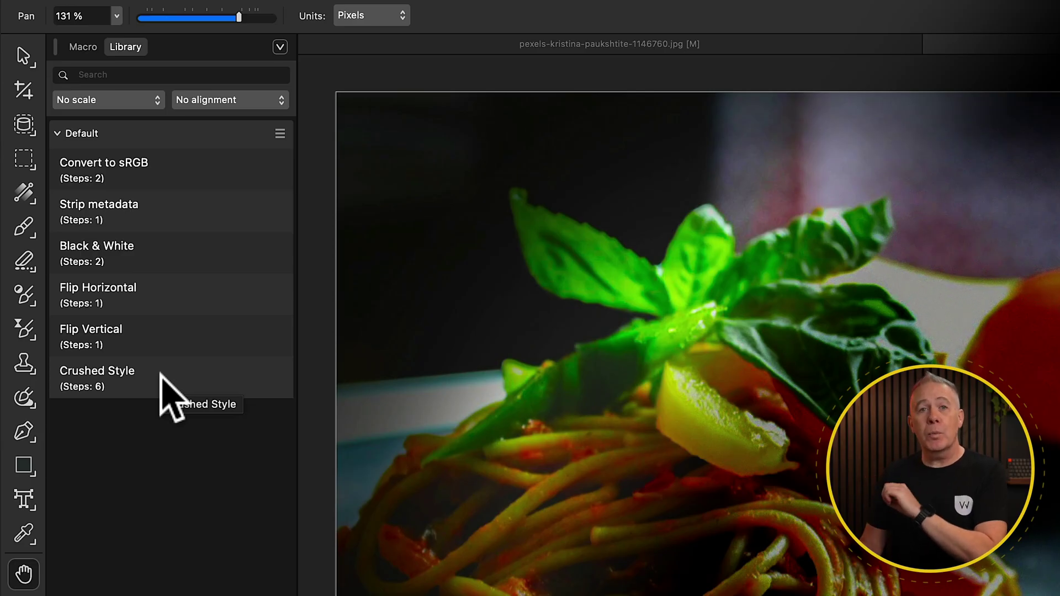
pyautogui.click(124, 99)
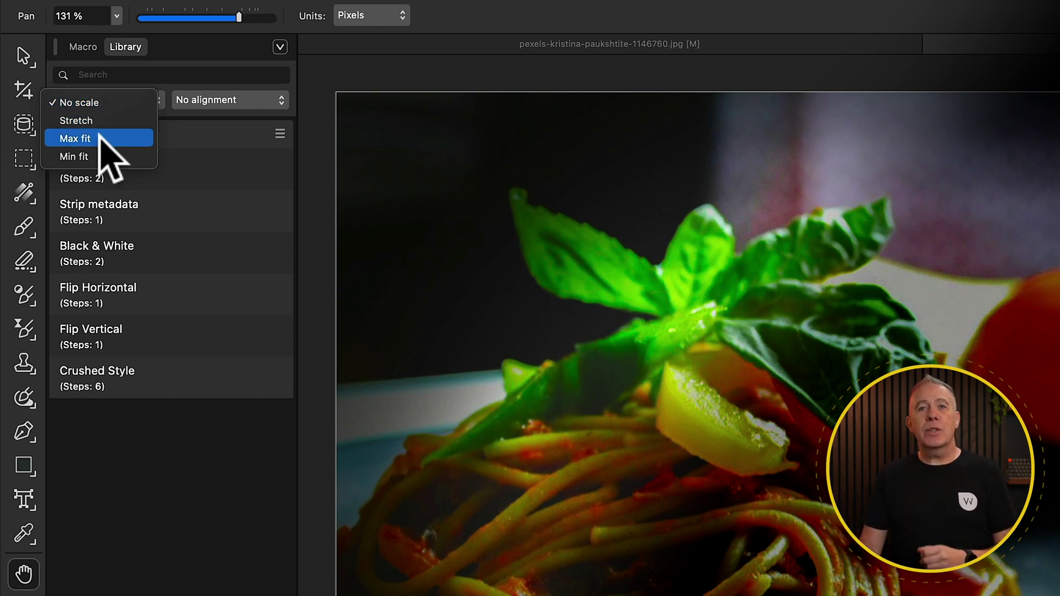
pyautogui.click(165, 530)
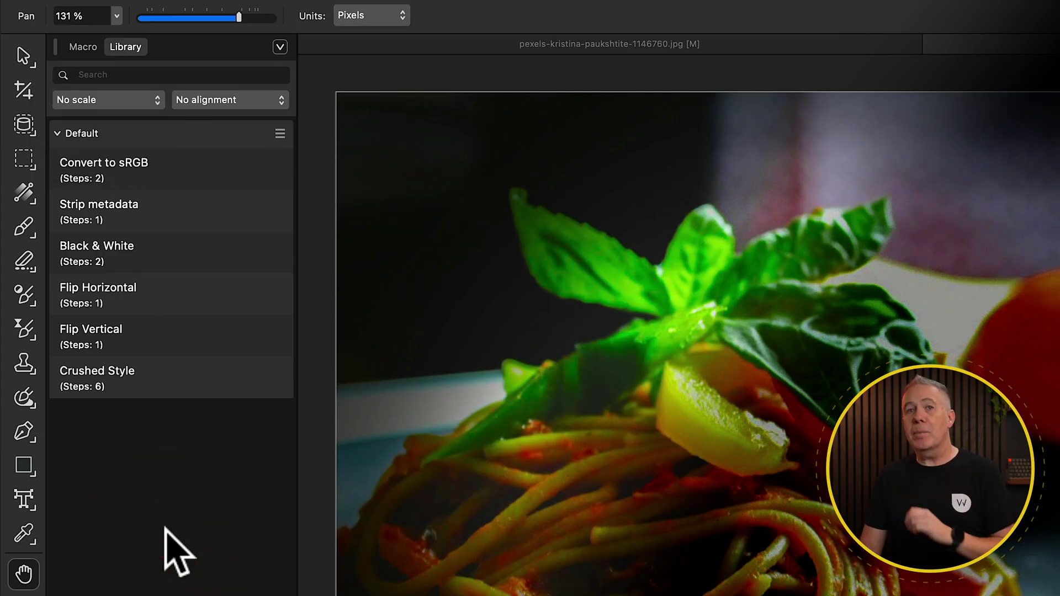
pyautogui.click(217, 97)
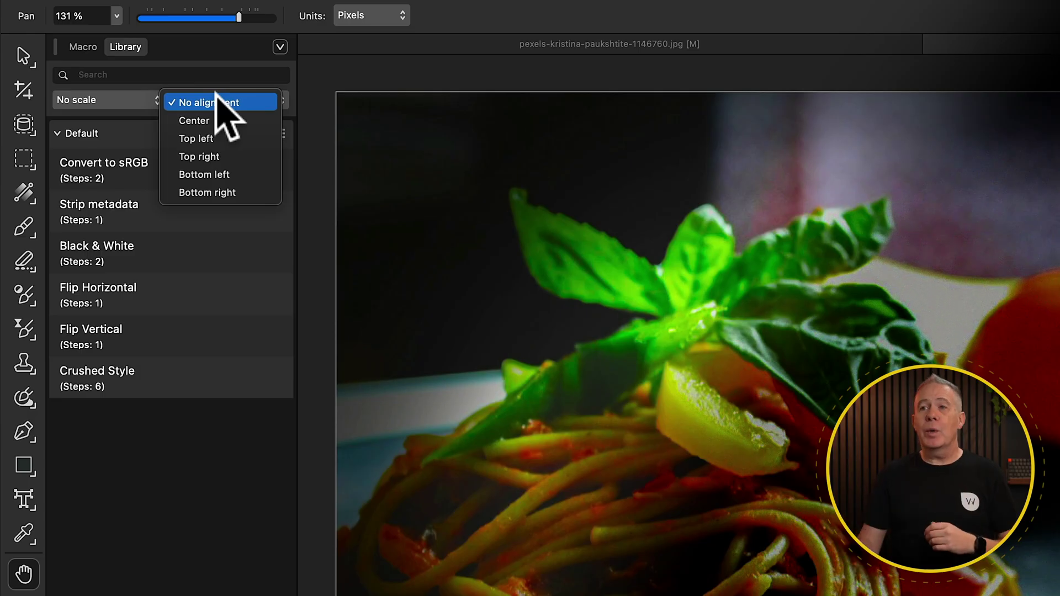
pyautogui.click(129, 101)
pyautogui.click(130, 102)
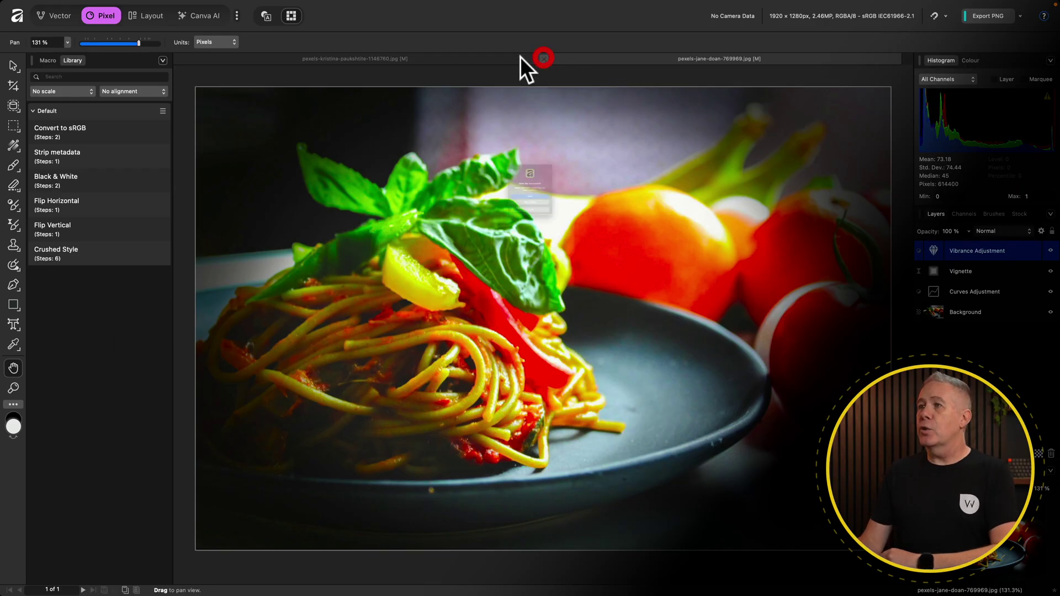
# - Close the edited photo and open File > New Image Process > Batch Job
pyautogui.click(532, 228)
pyautogui.click(76, 4)
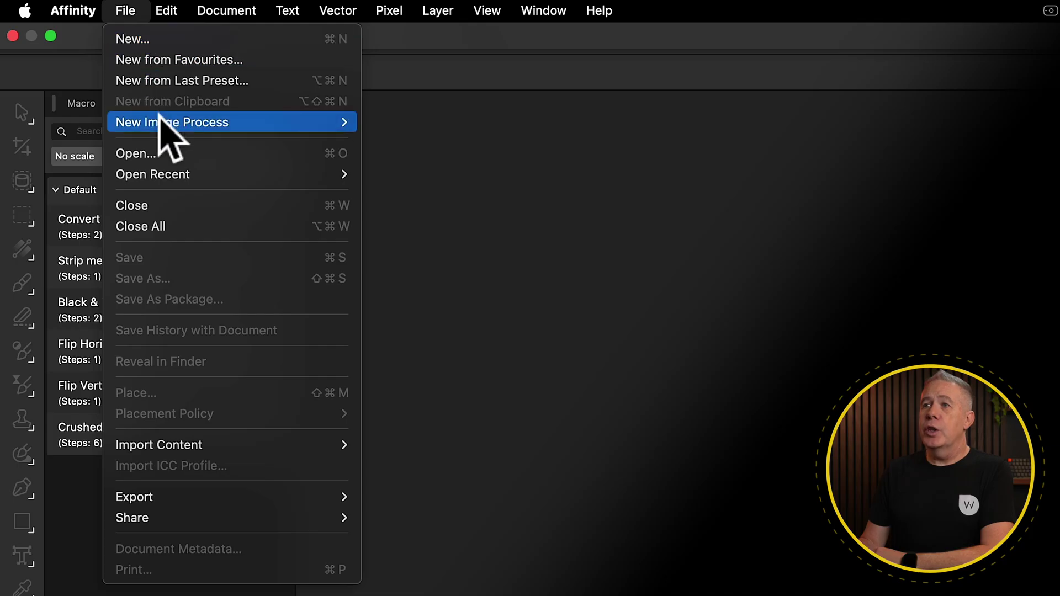
pyautogui.moveTo(160, 119)
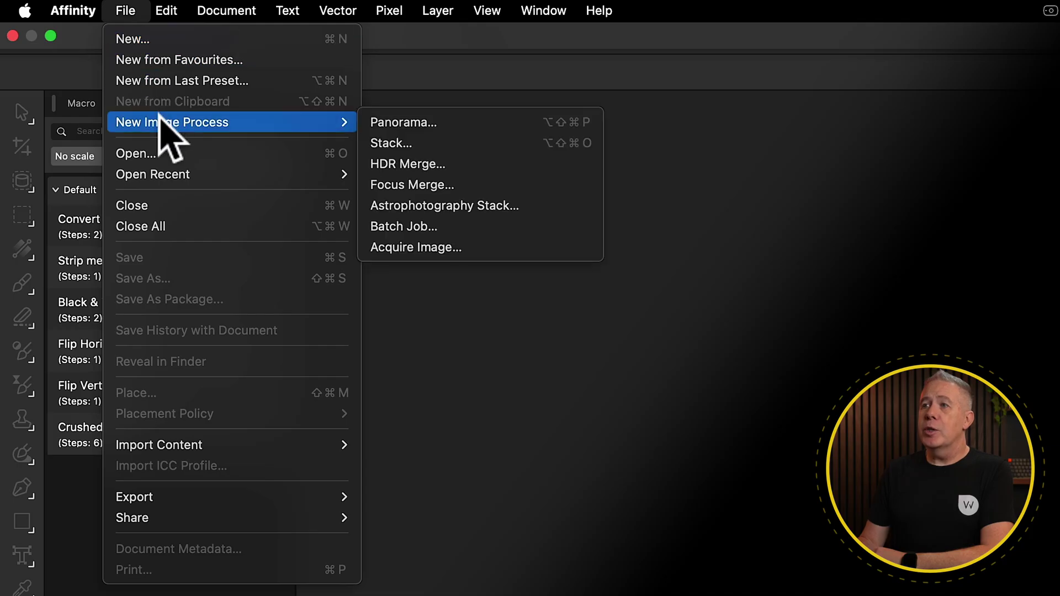
pyautogui.click(424, 225)
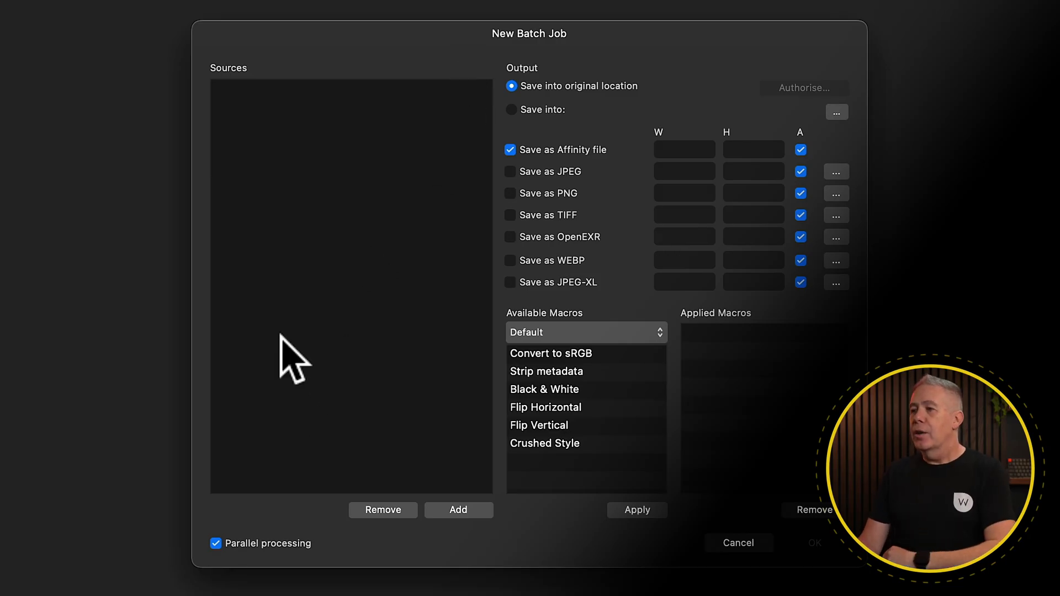
# - Add six photos as sources and save only WebP files into the Resized folder
pyautogui.click(466, 506)
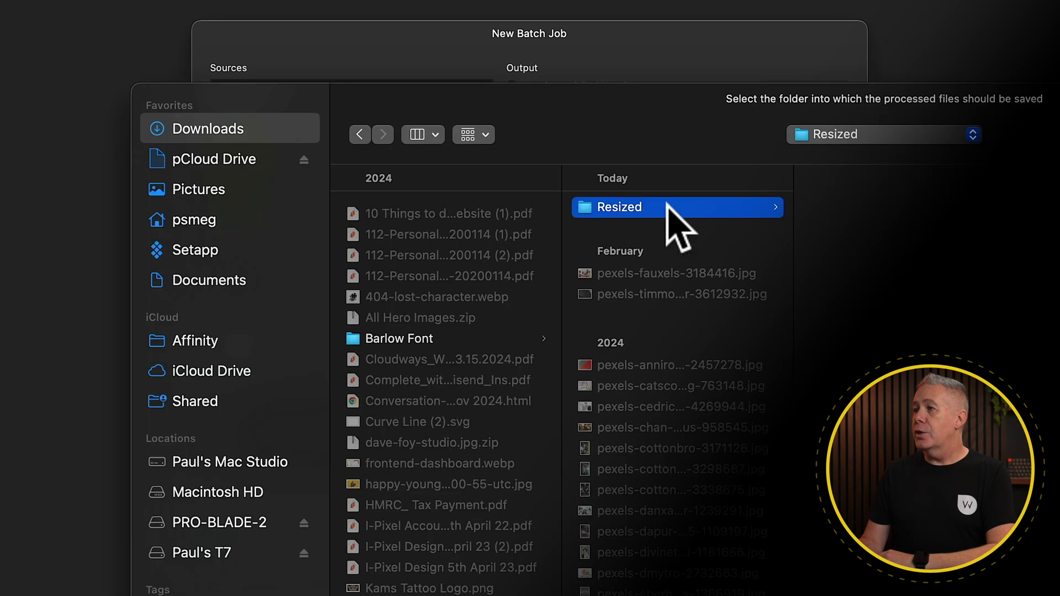
pyautogui.press('Return')
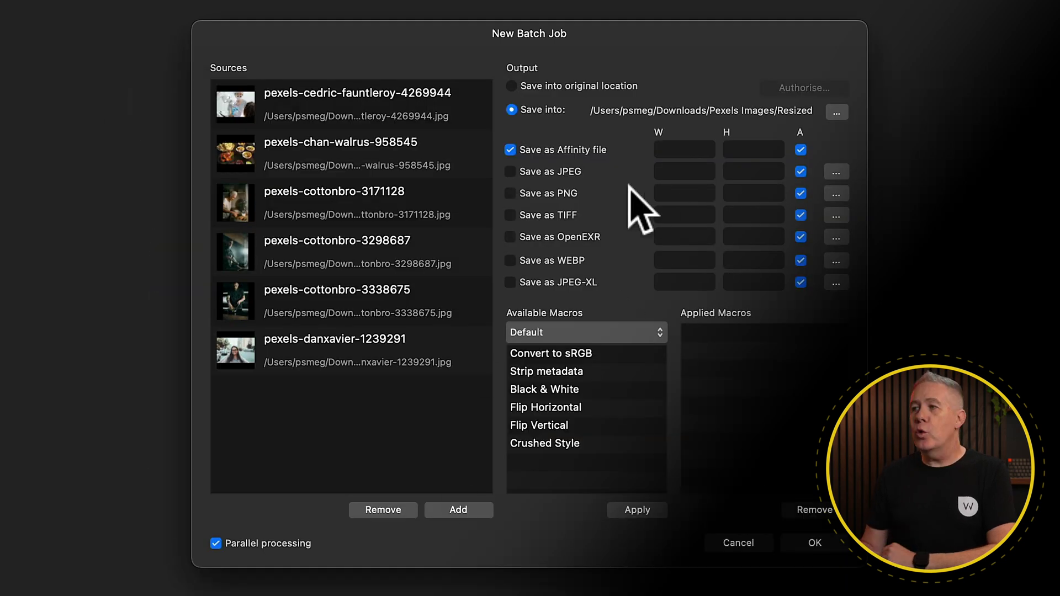
pyautogui.click(546, 260)
pyautogui.click(553, 150)
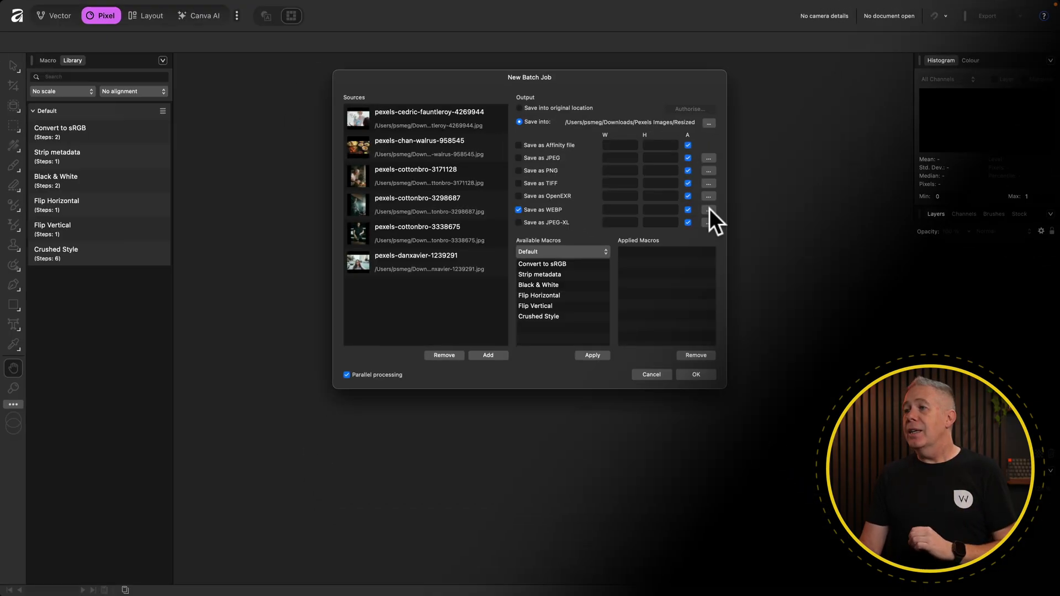
# - Set the batch WebP quality to 61, keeping Bilinear resampling
pyautogui.click(837, 260)
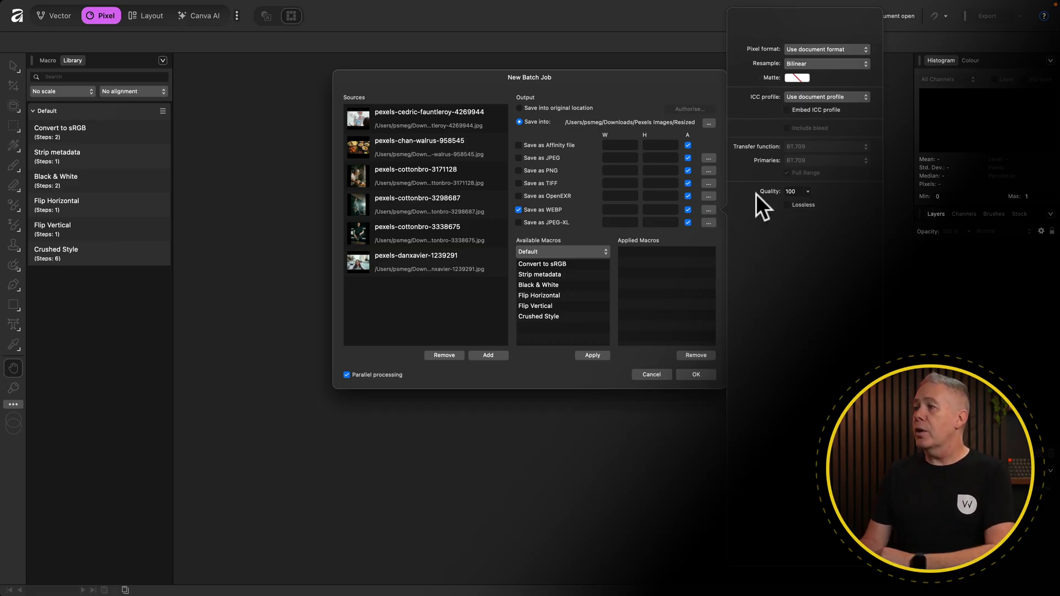
pyautogui.click(808, 191)
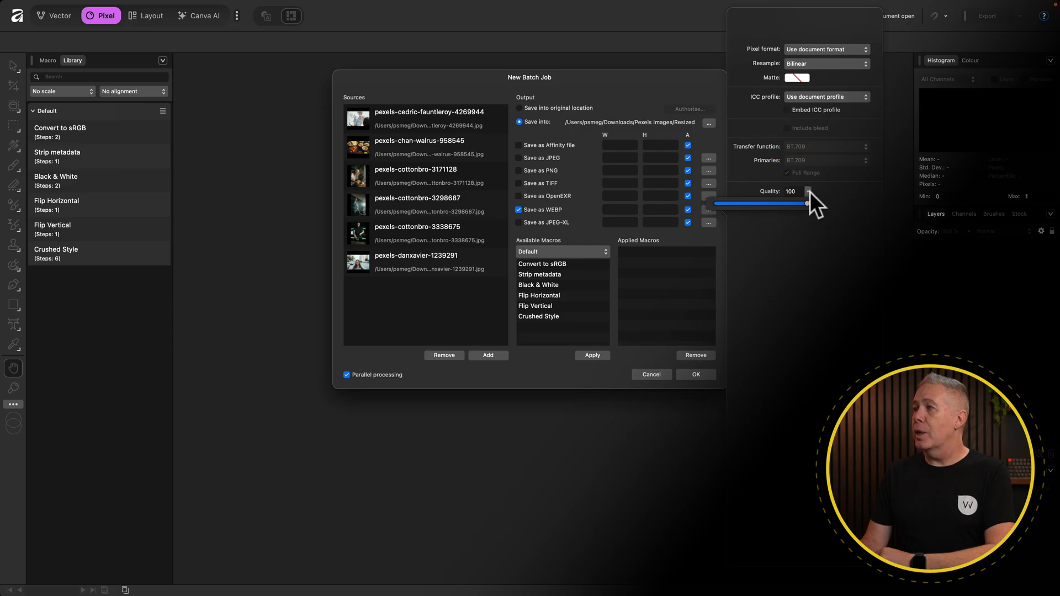
pyautogui.click(656, 87)
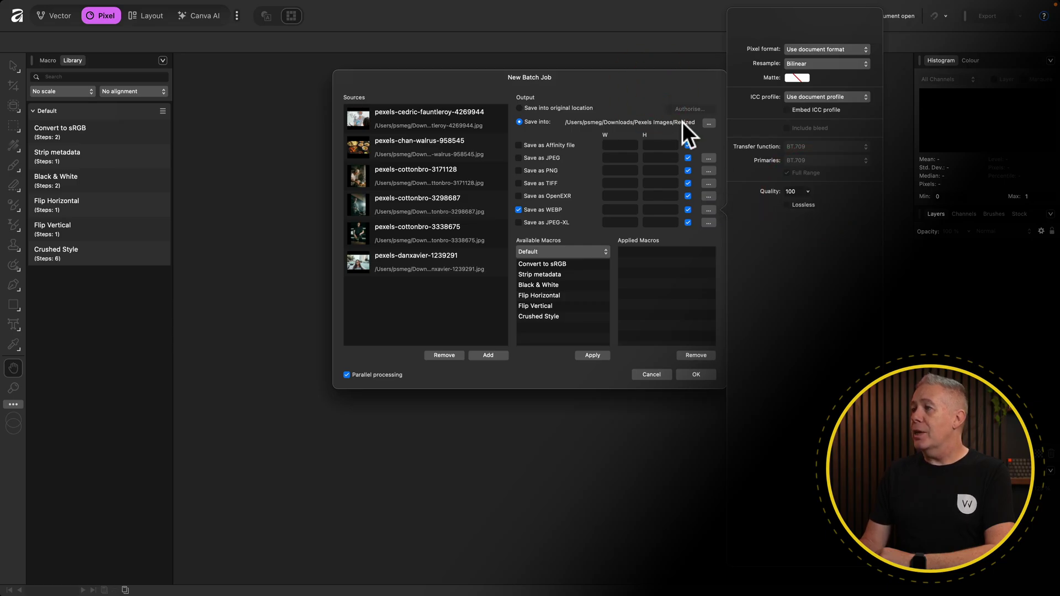
pyautogui.click(808, 192)
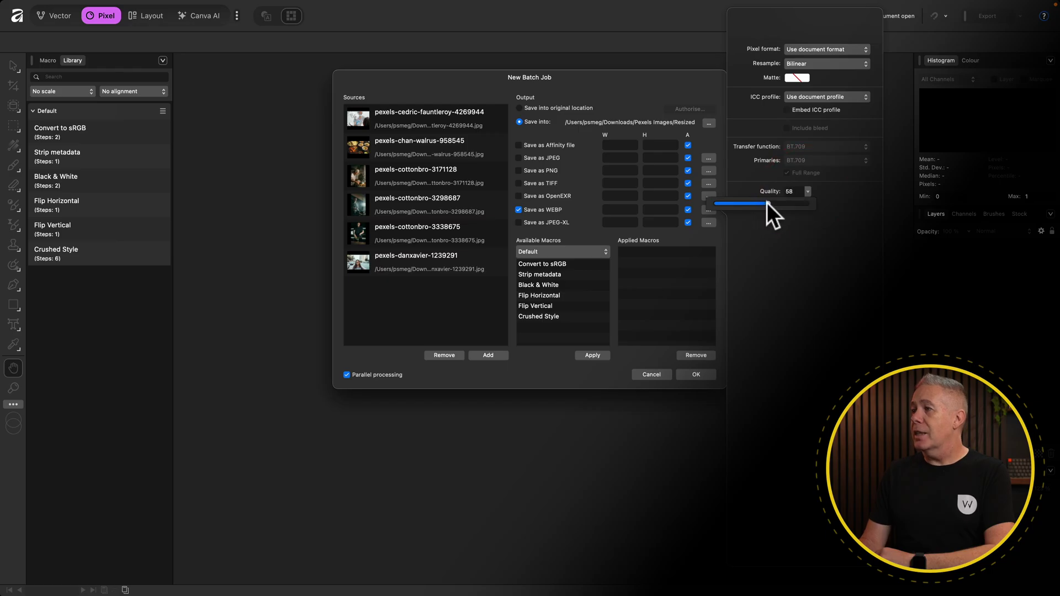
pyautogui.click(827, 49)
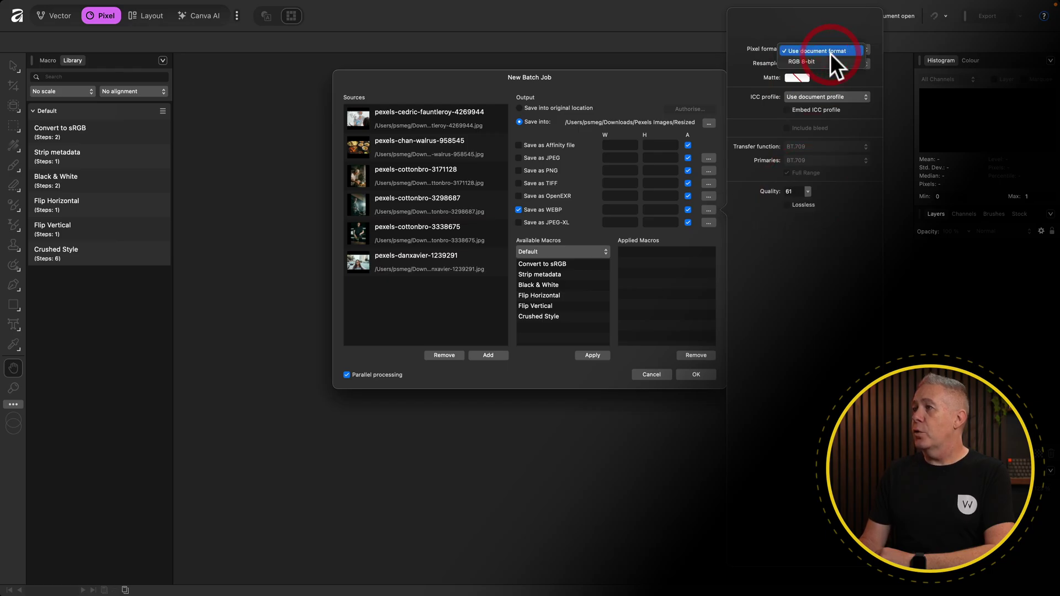
pyautogui.click(829, 35)
pyautogui.click(811, 62)
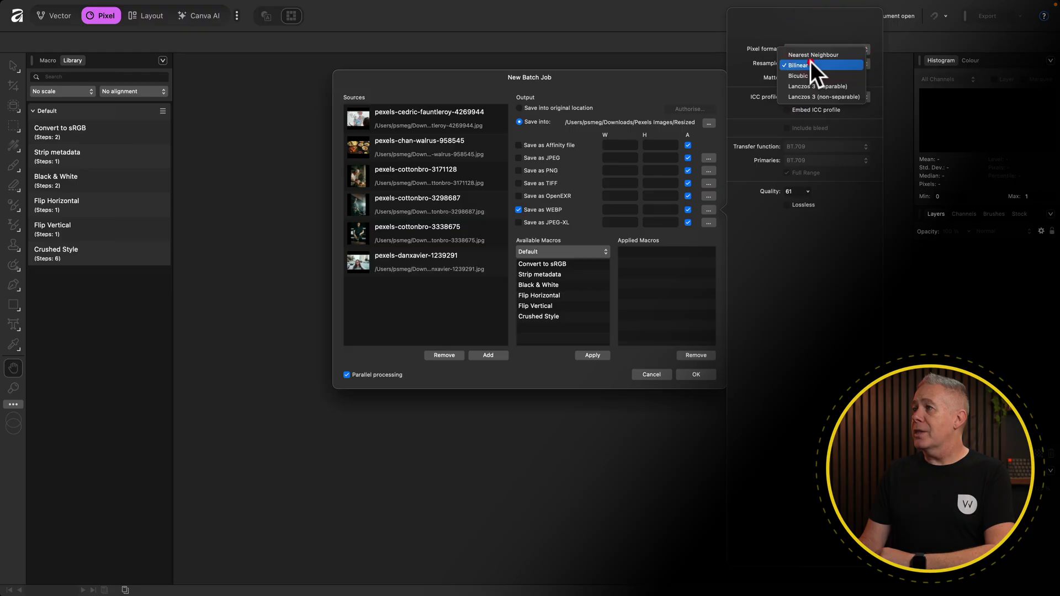
pyautogui.click(804, 39)
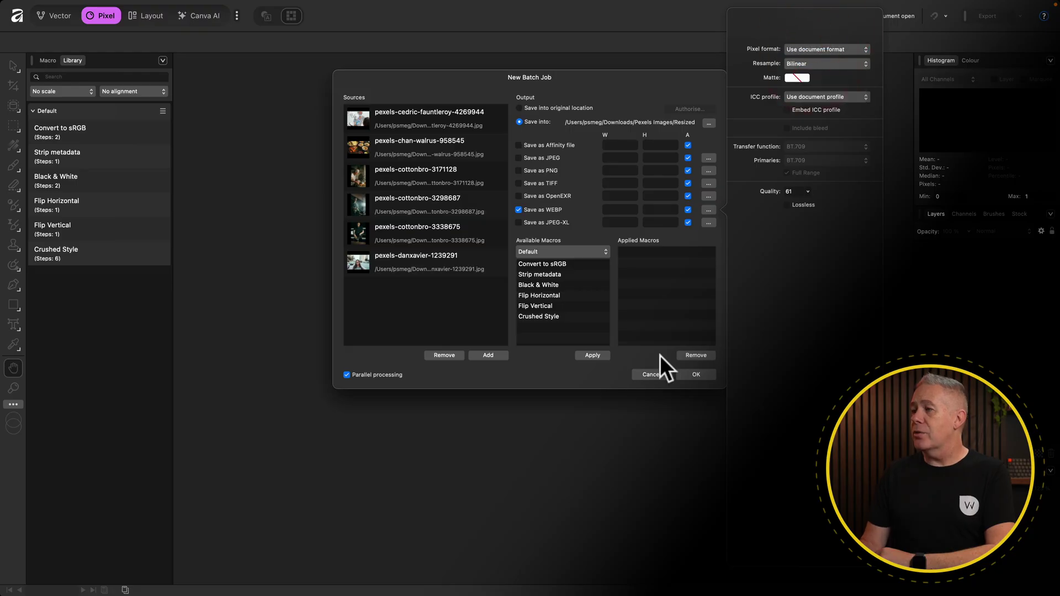
pyautogui.click(605, 374)
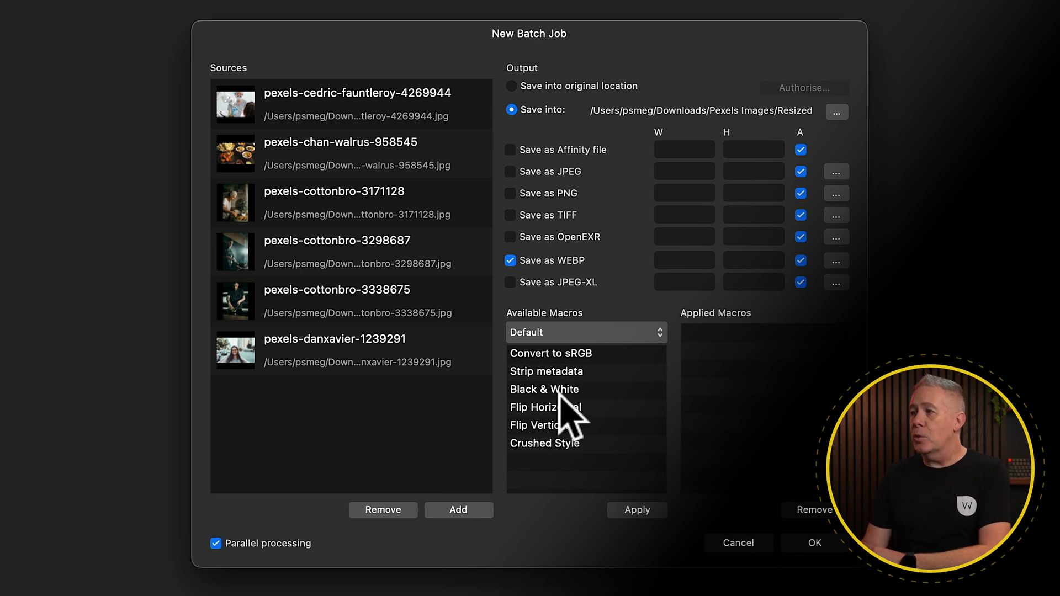
# - Add the Crushed Style macro to the batch job and run it on all six photos
pyautogui.click(548, 444)
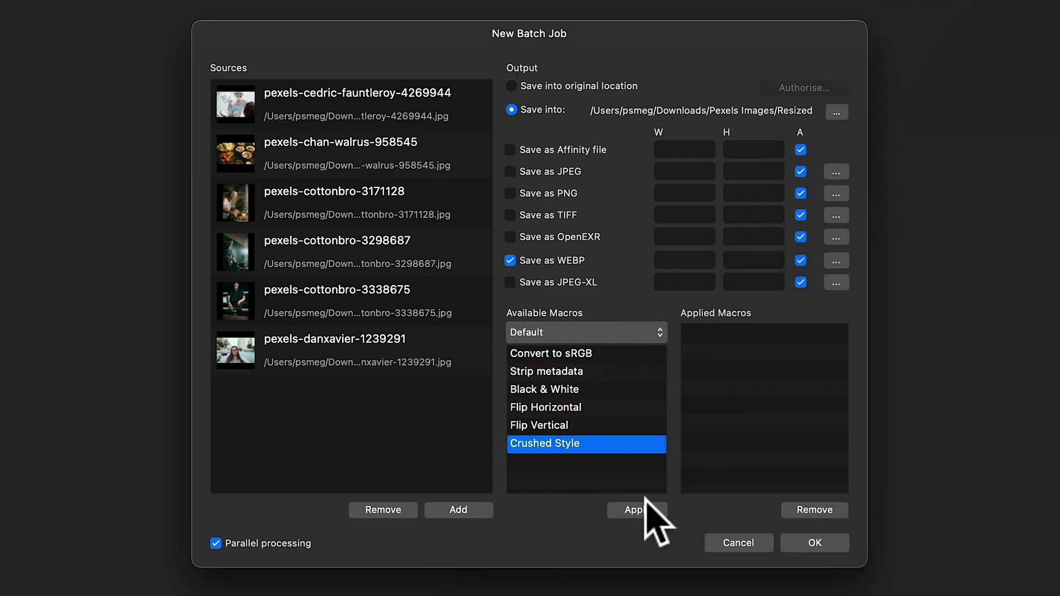
pyautogui.click(643, 506)
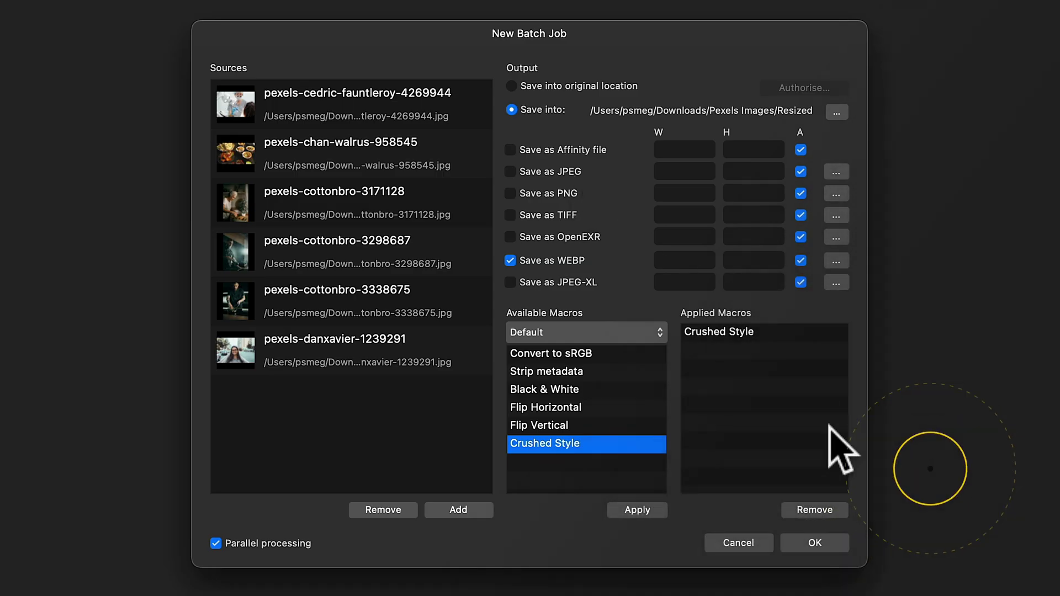
pyautogui.click(810, 539)
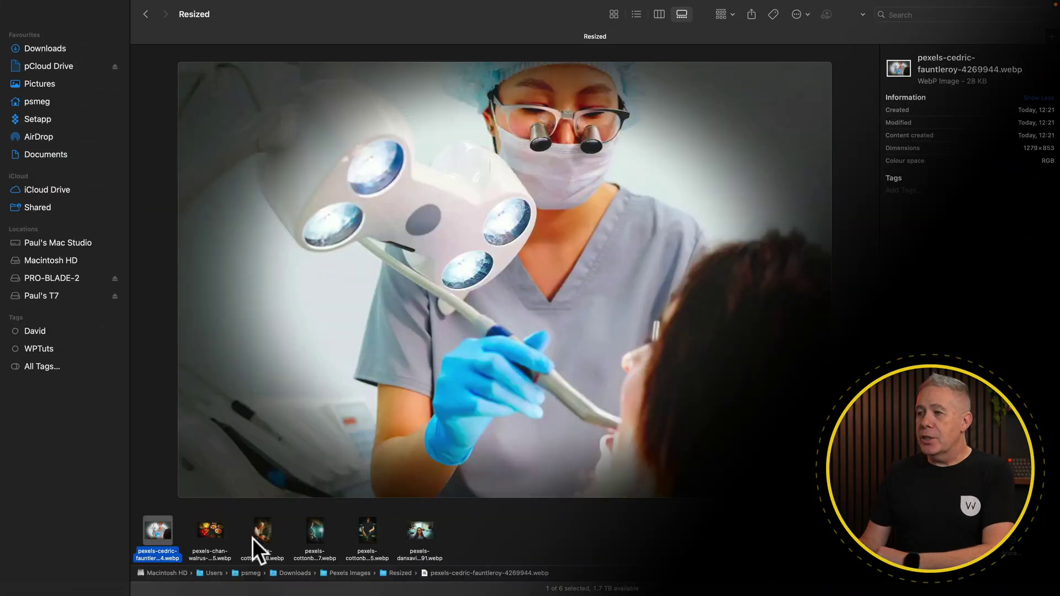
# - Preview the processed WebP files in the Resized folder, through pexels-cottonbro-3338675.webp
pyautogui.press('Right')
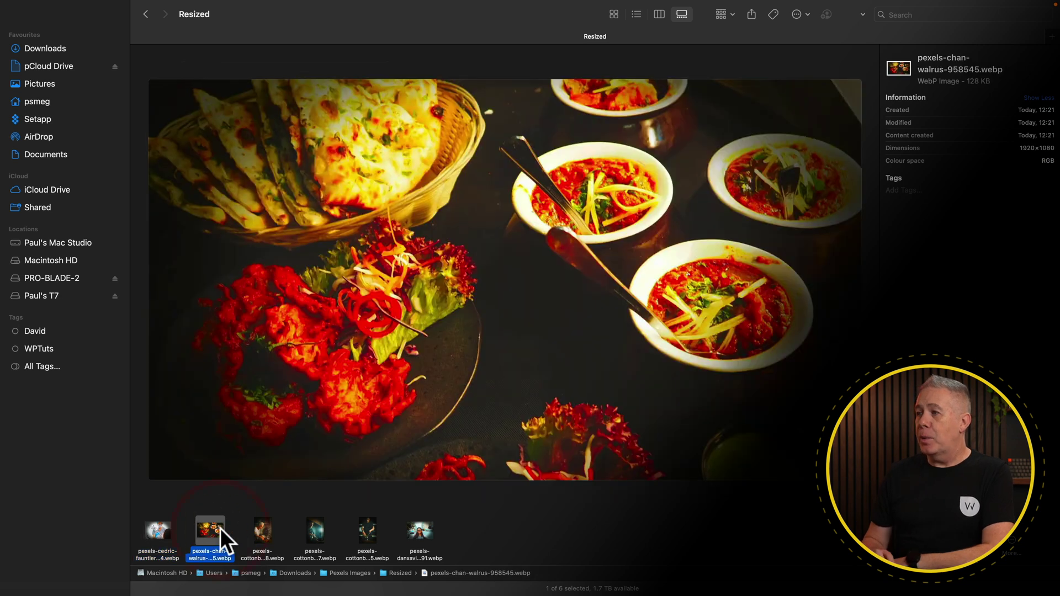
pyautogui.press('Right')
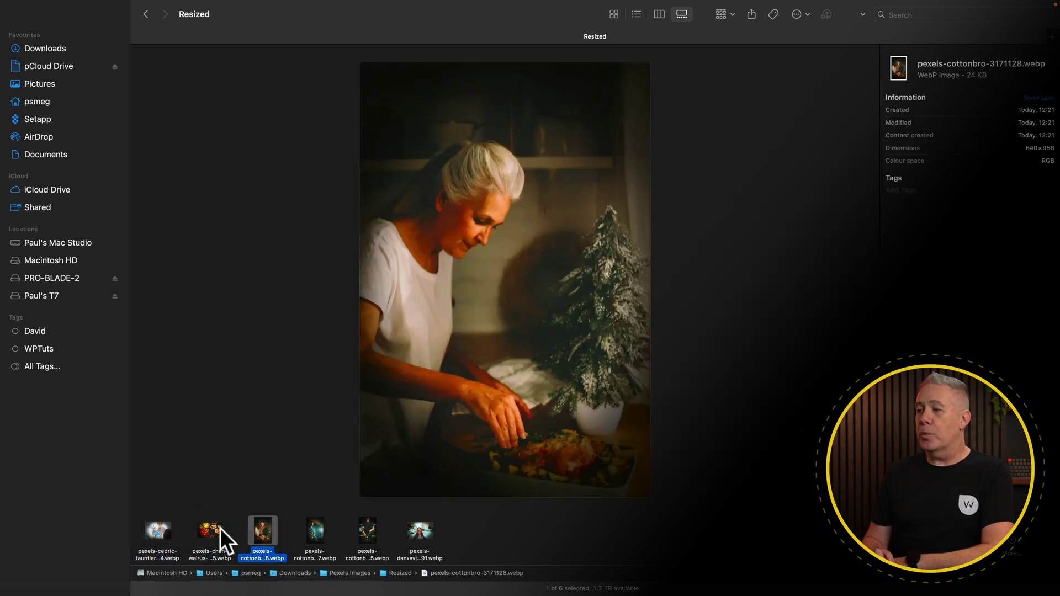
pyautogui.press('Right')
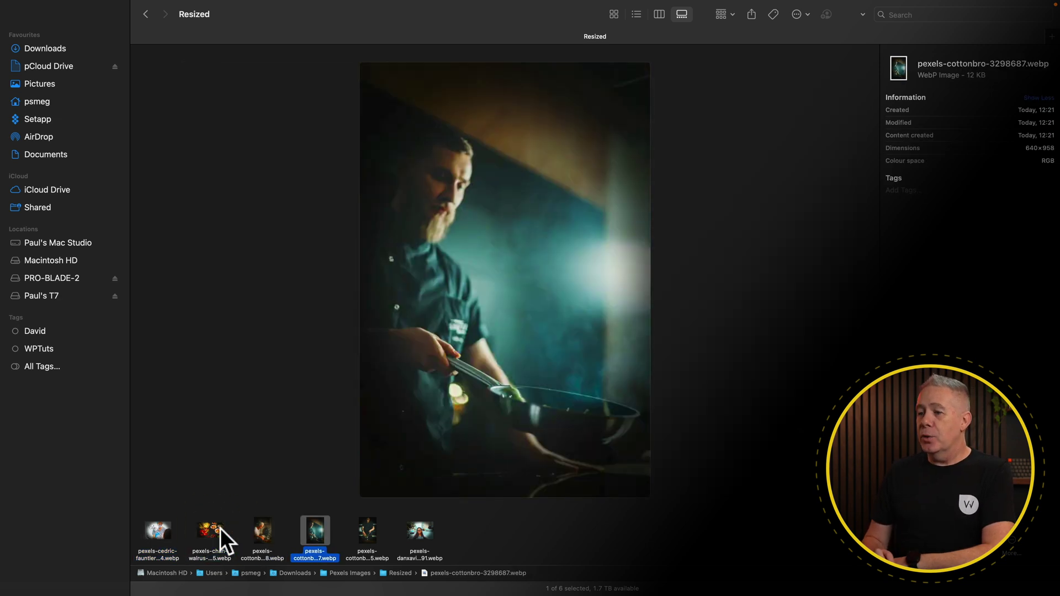
pyautogui.press('Right')
pyautogui.press('Right')
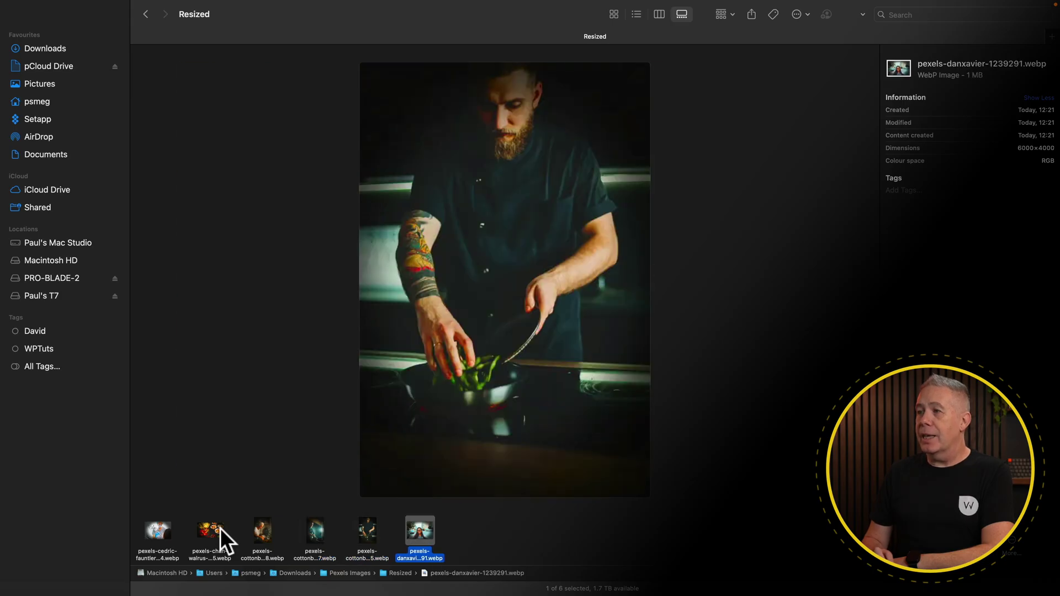